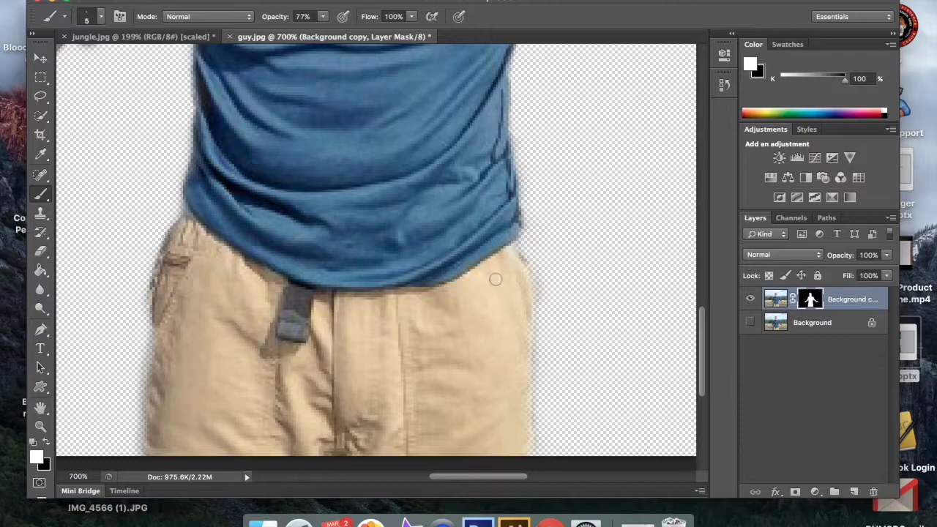
Step: Copy the masked cut-out of the man from guy.jpg into jungle.jpg and place him at the image's right side
{"action": "scroll", "coordinate": [497, 276], "scroll_direction": "down", "scroll_amount": 5}
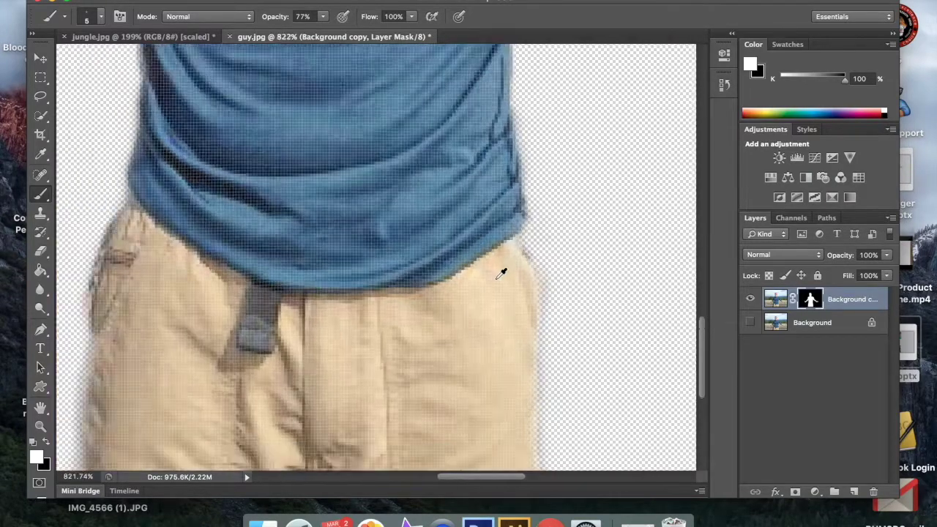
{"action": "scroll", "coordinate": [502, 273], "scroll_direction": "down", "scroll_amount": 2}
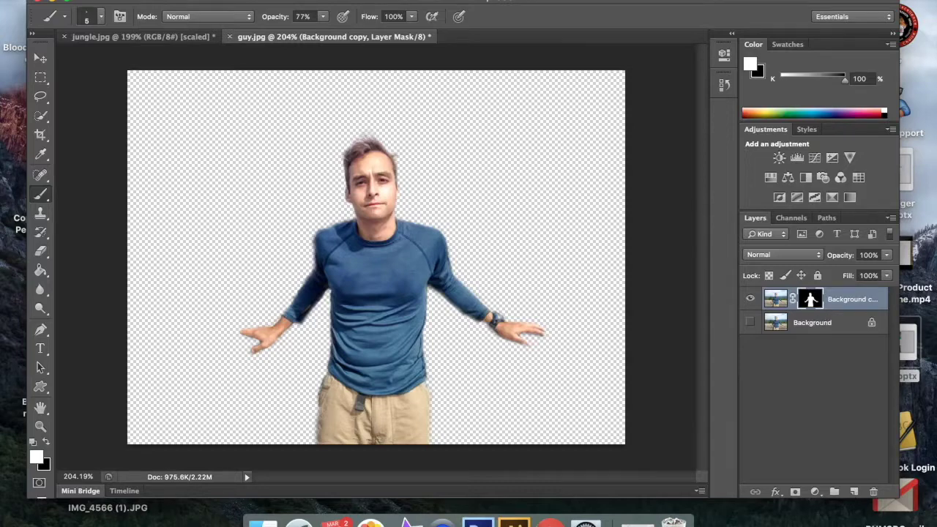
{"action": "left_click", "coordinate": [136, 37]}
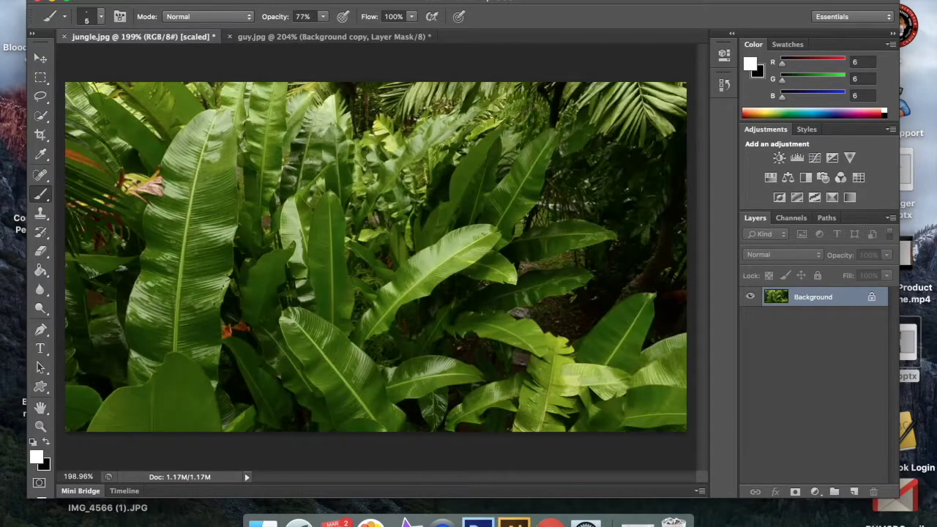
{"action": "left_click", "coordinate": [271, 38]}
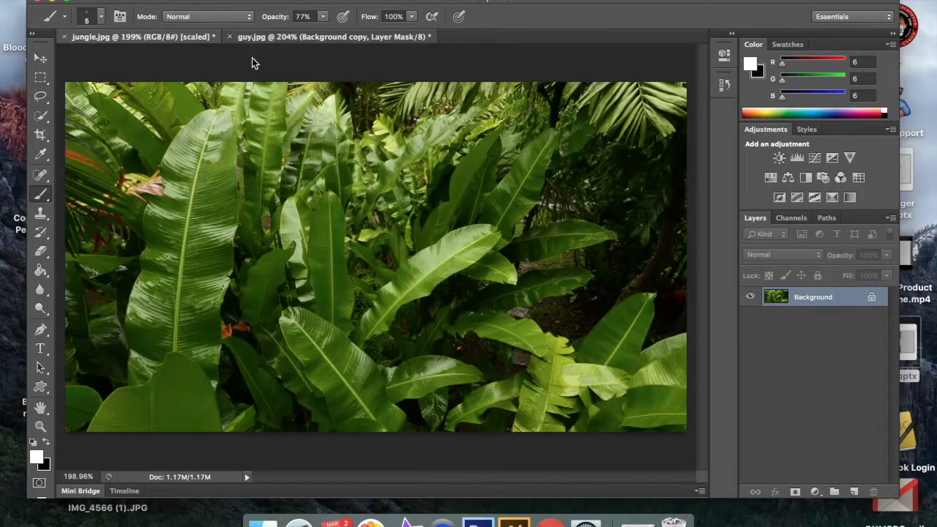
{"action": "left_click", "coordinate": [41, 60]}
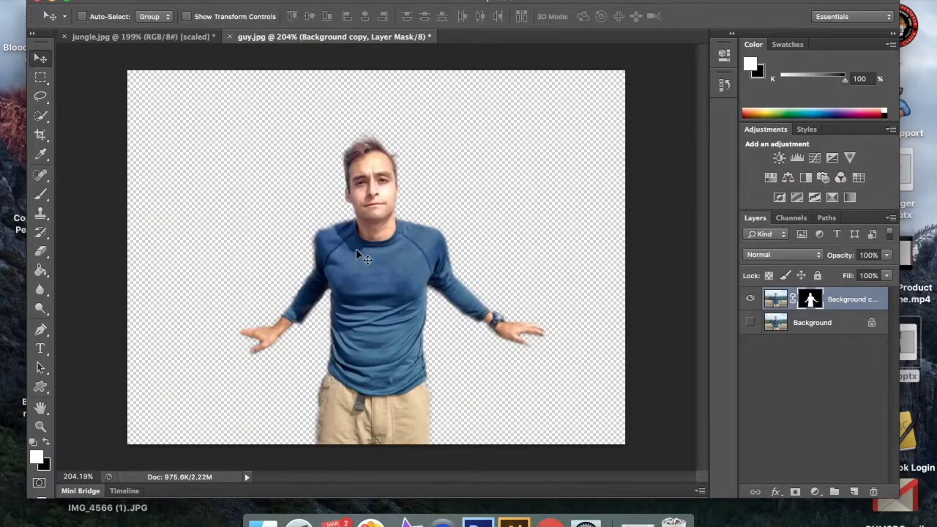
{"action": "left_click_drag", "start_coordinate": [367, 271], "coordinate": [146, 40]}
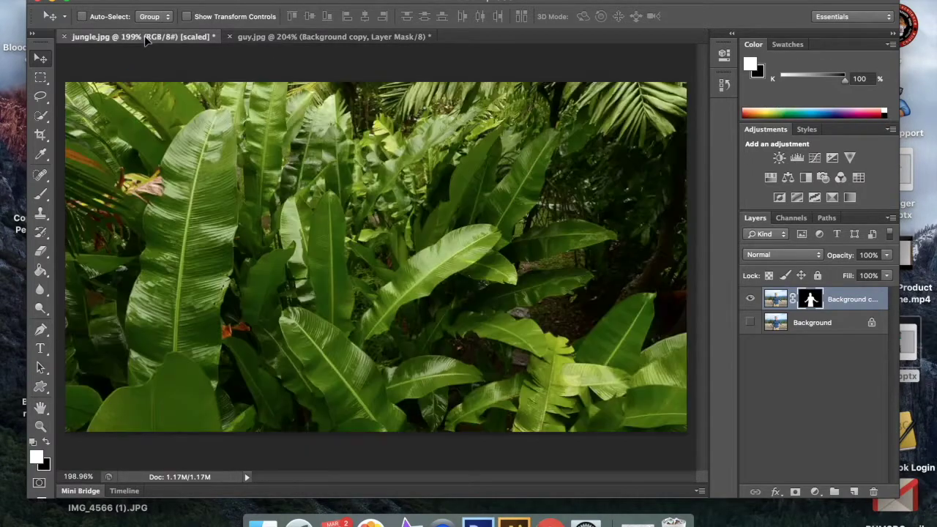
{"action": "left_click_drag", "start_coordinate": [416, 273], "coordinate": [417, 276]}
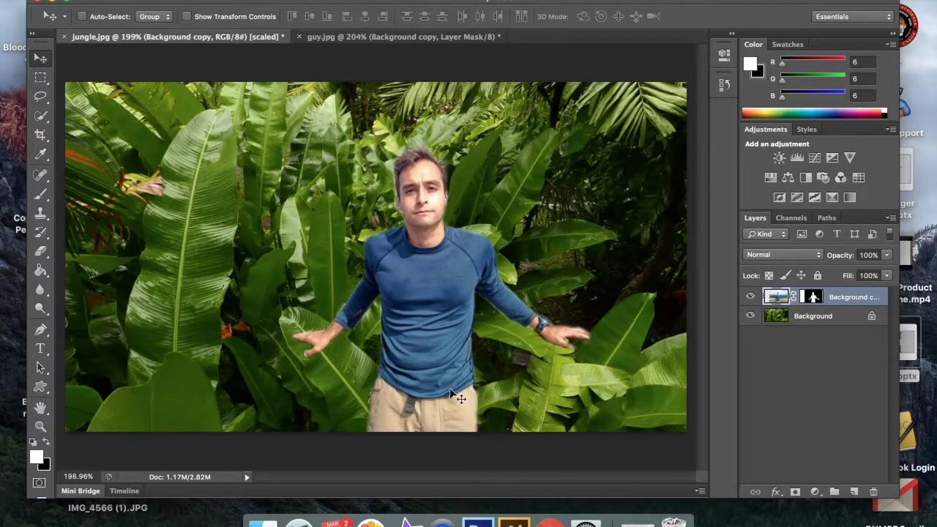
{"action": "left_click_drag", "start_coordinate": [425, 346], "coordinate": [610, 317]}
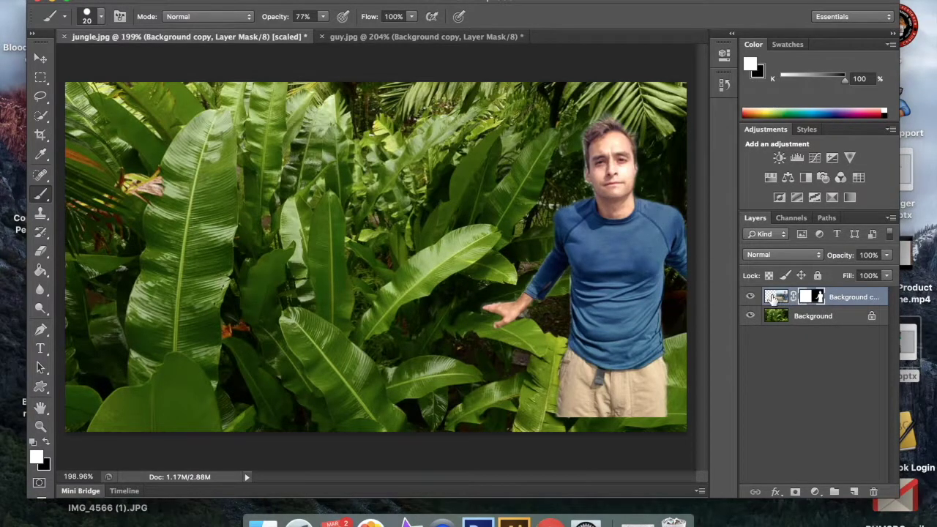
Step: Paint black on the man's layer mask over his trousers to let the foreground leaves show through
{"action": "left_click", "coordinate": [776, 297]}
{"action": "left_click", "coordinate": [818, 296]}
{"action": "left_click", "coordinate": [47, 443]}
{"action": "left_click_drag", "start_coordinate": [566, 347], "coordinate": [564, 413]}
{"action": "mouse_move", "coordinate": [561, 368]}
{"action": "left_mouse_down"}
{"action": "mouse_move", "coordinate": [578, 408]}
{"action": "mouse_move", "coordinate": [659, 407]}
{"action": "mouse_move", "coordinate": [567, 397]}
{"action": "mouse_move", "coordinate": [575, 374]}
{"action": "left_mouse_up"}
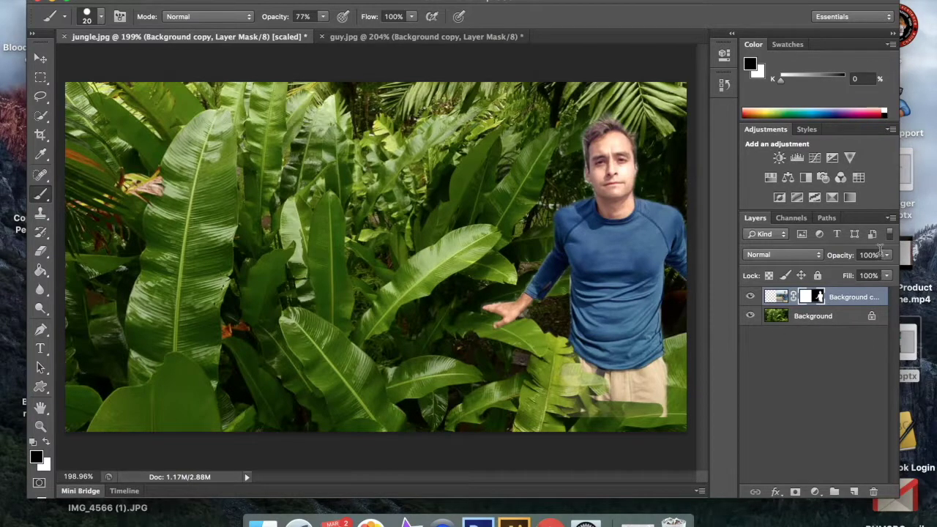
Step: Lower the man's layer opacity to 53% and mask out the remaining trousers and the lower shirt along the leaf shapes
{"action": "left_click", "coordinate": [886, 255]}
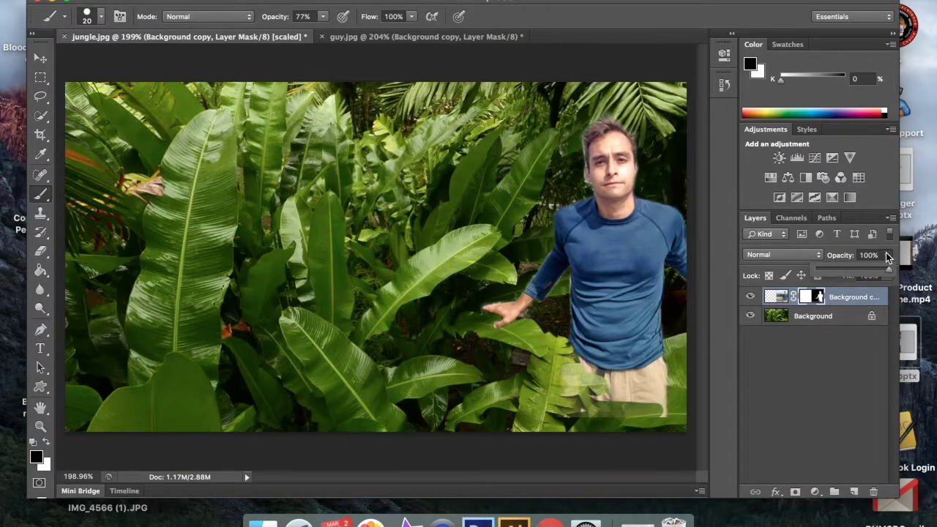
{"action": "left_click_drag", "start_coordinate": [887, 272], "coordinate": [852, 273]}
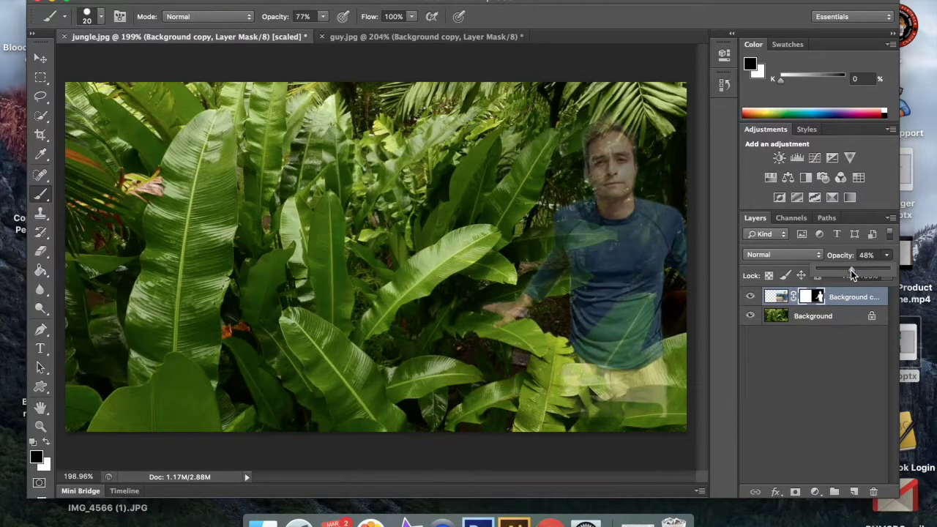
{"action": "left_click_drag", "start_coordinate": [852, 273], "coordinate": [854, 273]}
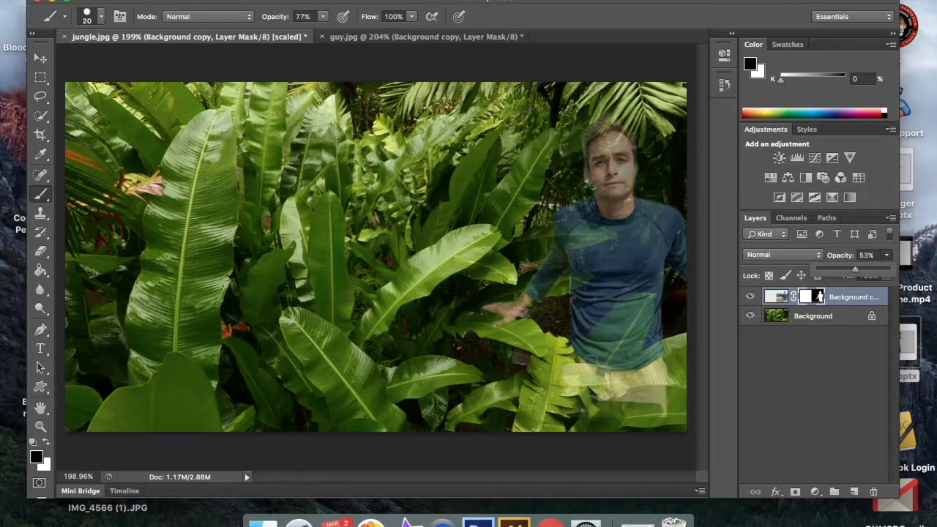
{"action": "left_click", "coordinate": [583, 358]}
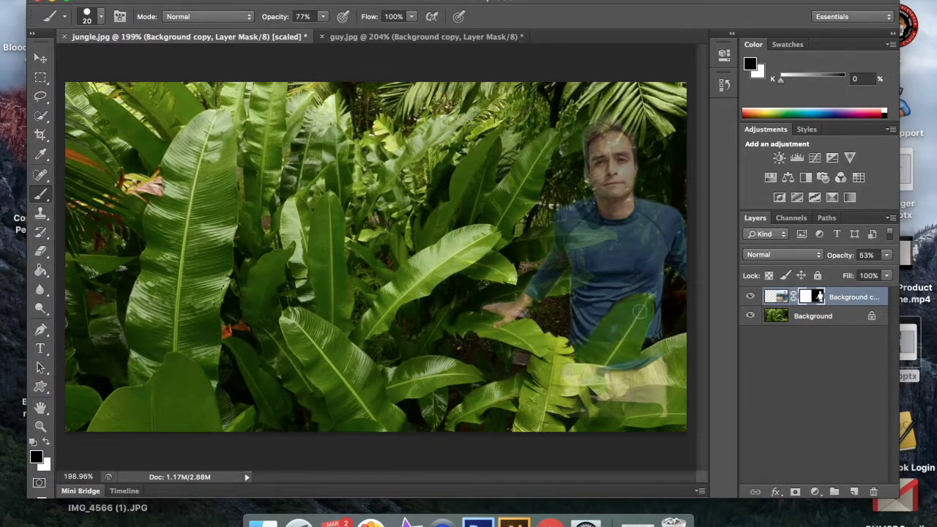
{"action": "mouse_move", "coordinate": [632, 366]}
{"action": "left_mouse_down"}
{"action": "mouse_move", "coordinate": [660, 363]}
{"action": "mouse_move", "coordinate": [603, 371]}
{"action": "mouse_move", "coordinate": [644, 379]}
{"action": "mouse_move", "coordinate": [635, 389]}
{"action": "mouse_move", "coordinate": [663, 409]}
{"action": "mouse_move", "coordinate": [620, 393]}
{"action": "mouse_move", "coordinate": [598, 412]}
{"action": "mouse_move", "coordinate": [581, 411]}
{"action": "left_mouse_up"}
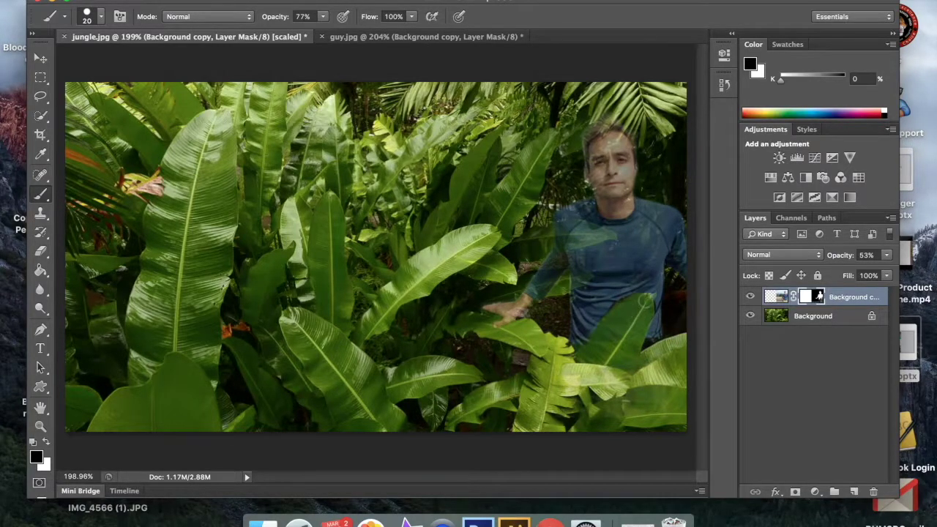
Step: Touch up the mask along the edge of the leaf crossing the lower shirt with a size 7 white brush at 63% opacity
{"action": "key", "text": "super+plus"}
{"action": "key", "text": "super+plus"}
{"action": "key", "text": "super+plus"}
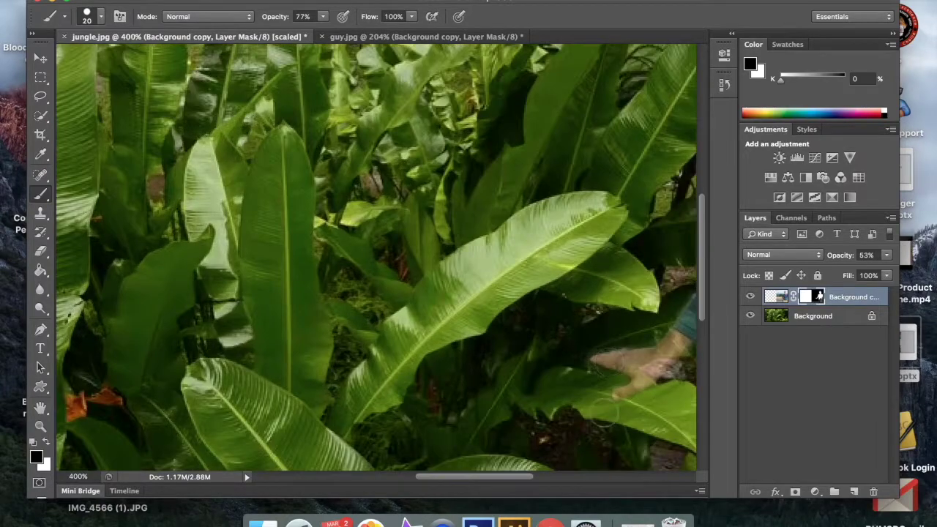
{"action": "left_click_drag", "start_coordinate": [494, 478], "coordinate": [566, 485]}
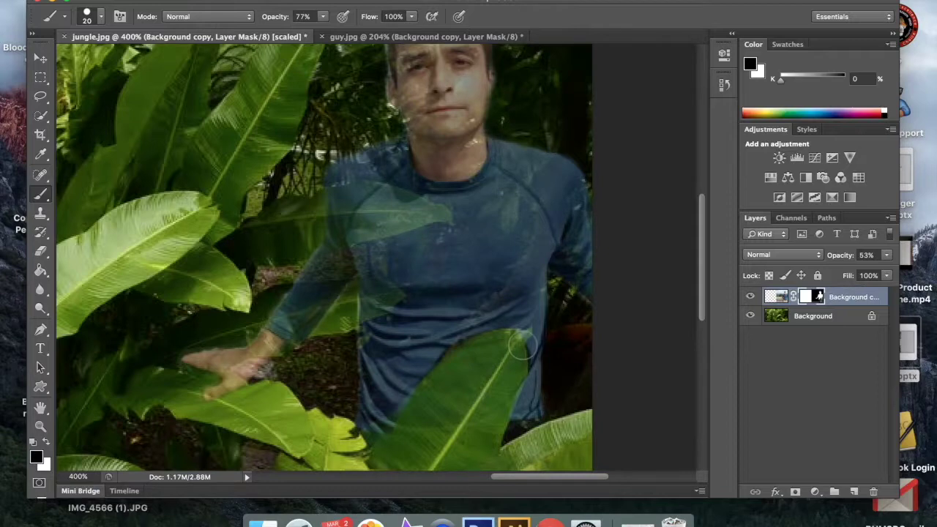
{"action": "key", "text": "bracketleft"}
{"action": "key", "text": "bracketleft"}
{"action": "key", "text": "bracketleft"}
{"action": "left_click", "coordinate": [46, 441]}
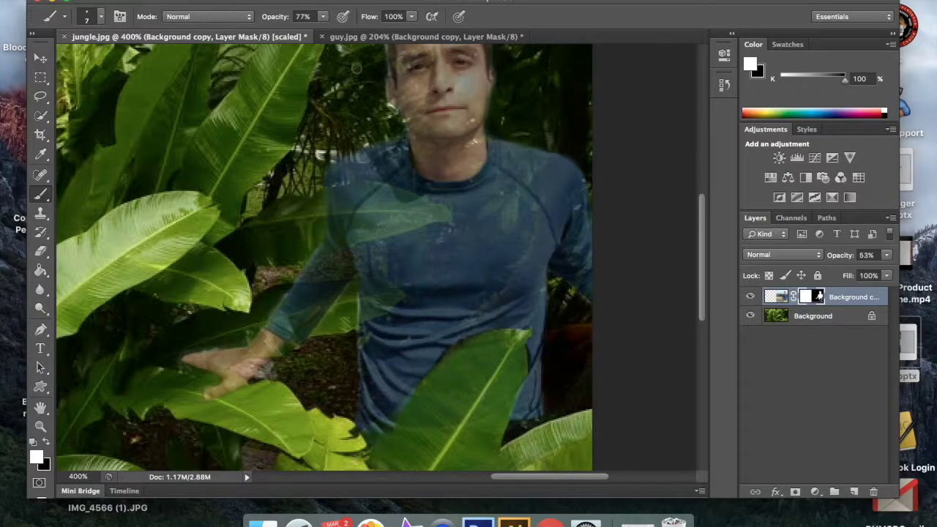
{"action": "left_click", "coordinate": [323, 18]}
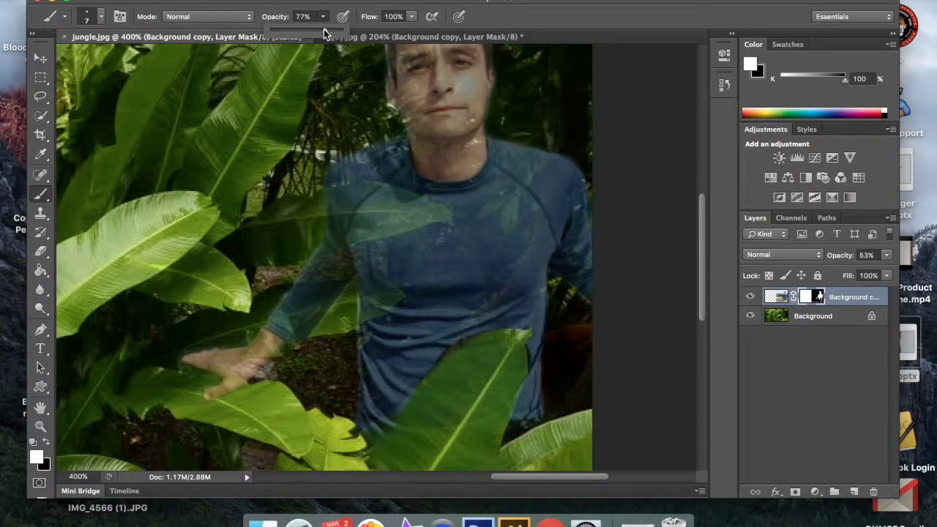
{"action": "left_click", "coordinate": [531, 347]}
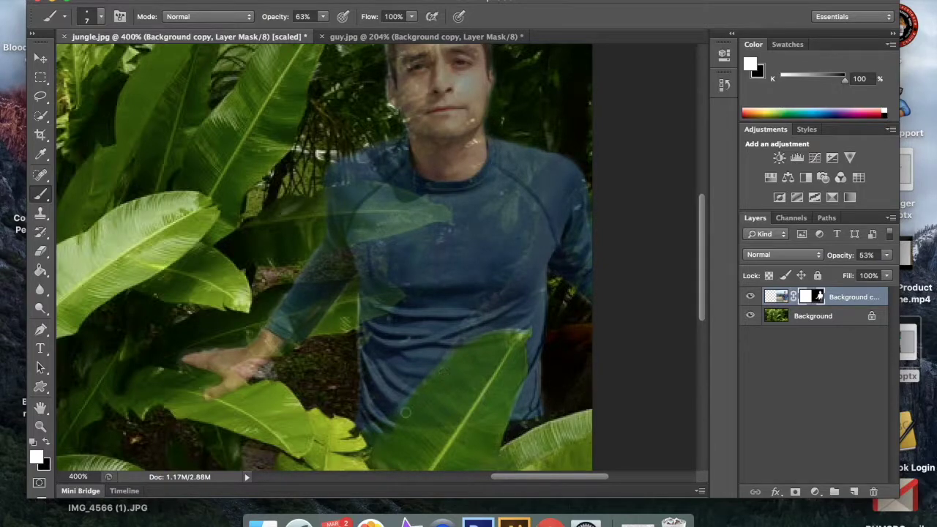
Step: Set the brush opacity to 100% and refine the mask at the lower leaf's edge, painting with white and then black
{"action": "left_click", "coordinate": [325, 20]}
{"action": "left_click_drag", "start_coordinate": [327, 30], "coordinate": [352, 31]}
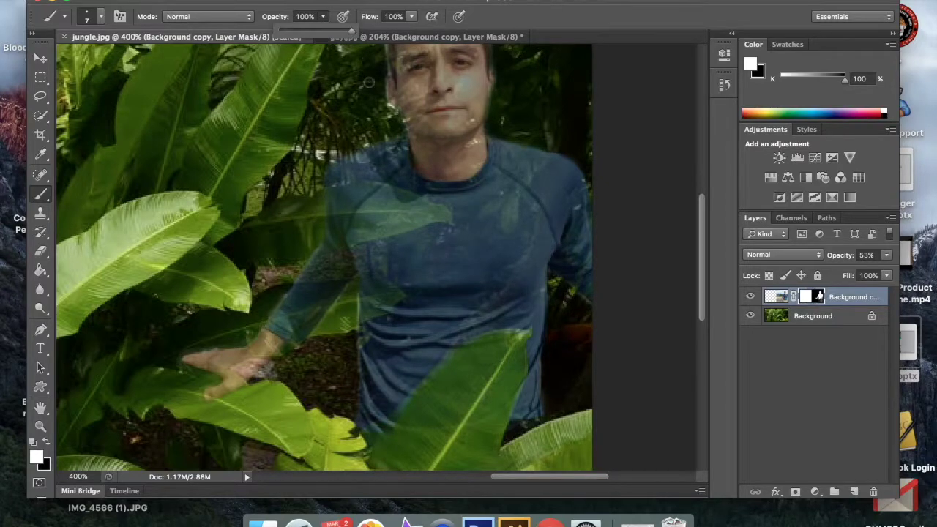
{"action": "left_click_drag", "start_coordinate": [410, 417], "coordinate": [418, 399]}
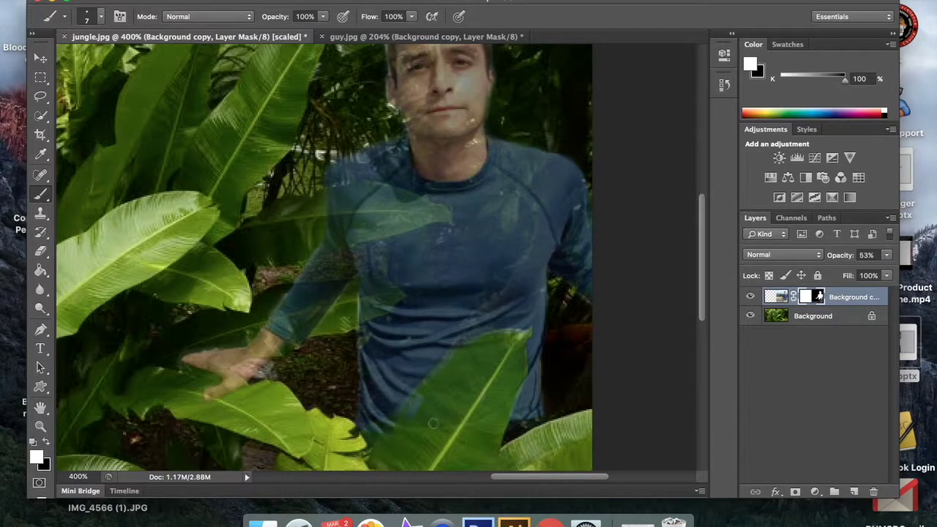
{"action": "left_click", "coordinate": [47, 442]}
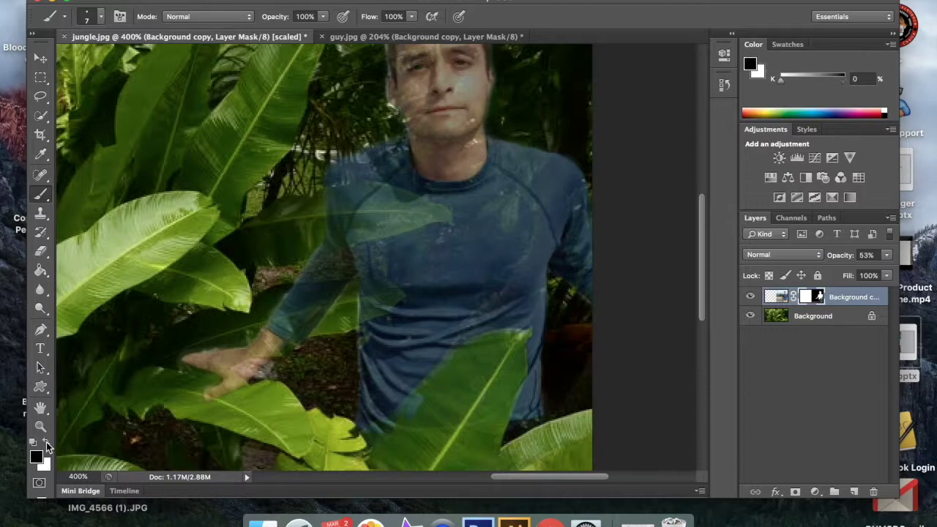
{"action": "mouse_move", "coordinate": [411, 425]}
{"action": "left_mouse_down"}
{"action": "mouse_move", "coordinate": [422, 397]}
{"action": "mouse_move", "coordinate": [401, 422]}
{"action": "left_mouse_up"}
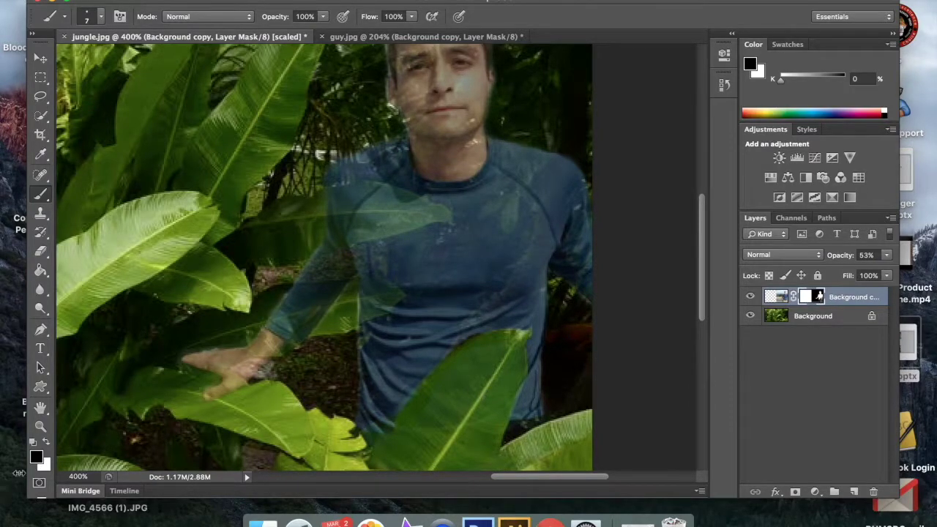
Step: Mask out the shirt where the upper leaf crosses the man's shoulder and chest, and restore his layer's opacity to 100%
{"action": "left_click", "coordinate": [46, 444]}
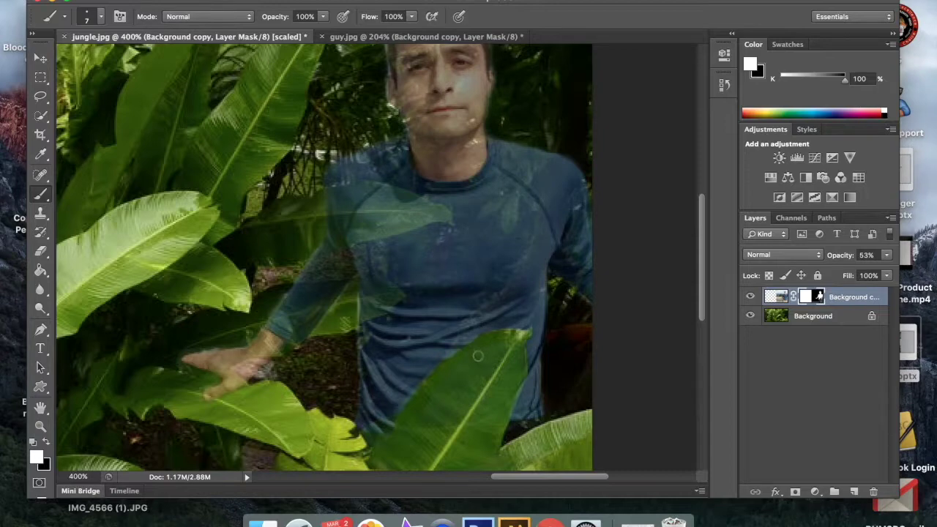
{"action": "key", "text": "super+equal"}
{"action": "key", "text": "super+equal"}
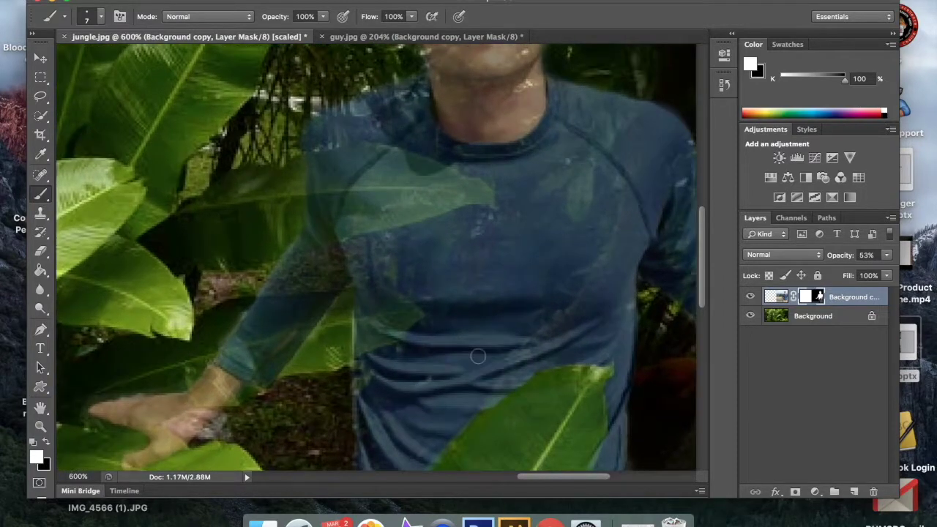
{"action": "left_click", "coordinate": [47, 441]}
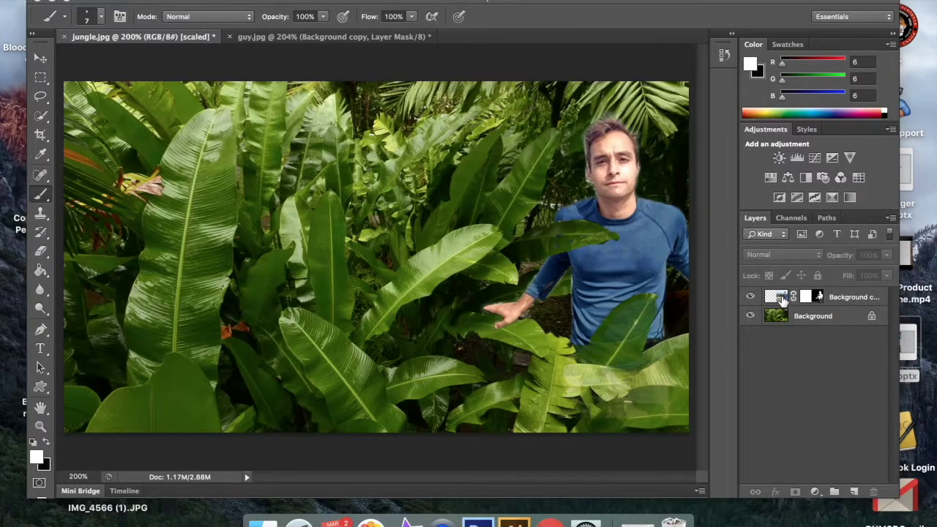
Step: Start a Levels adjustment on the man's layer image and raise the RGB black input level slightly
{"action": "left_click", "coordinate": [783, 298]}
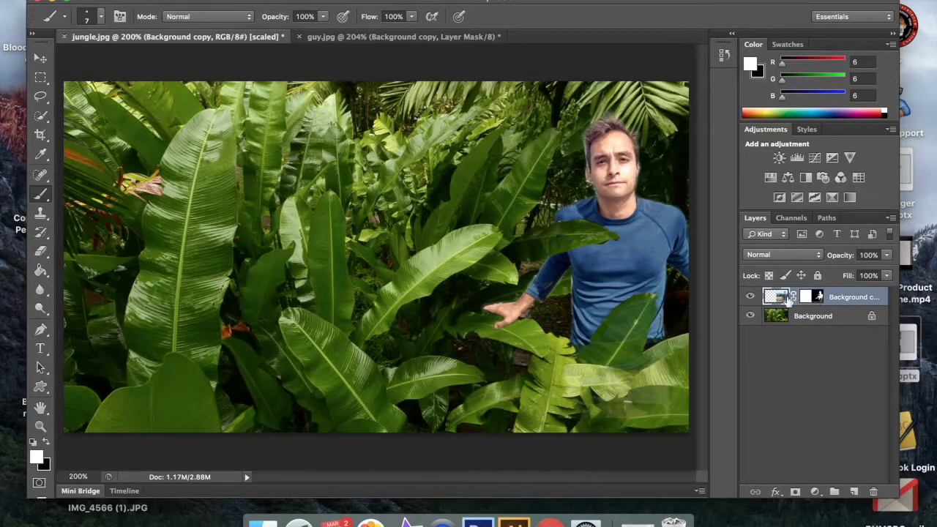
{"action": "left_click", "coordinate": [178, 1]}
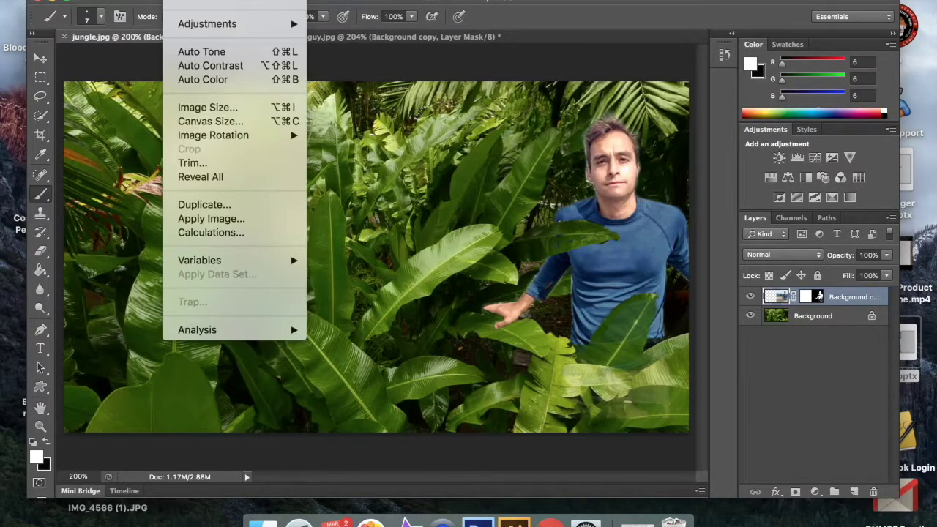
{"action": "mouse_move", "coordinate": [212, 27]}
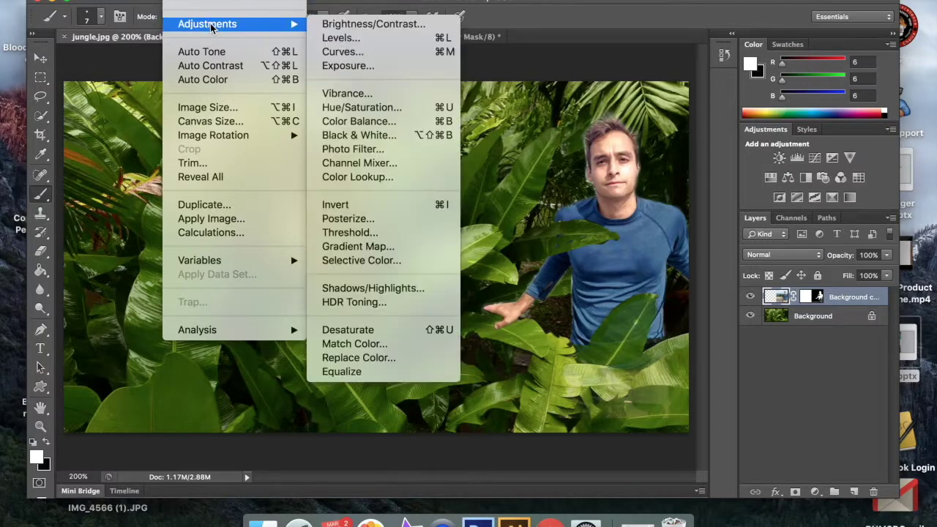
{"action": "left_click", "coordinate": [341, 38]}
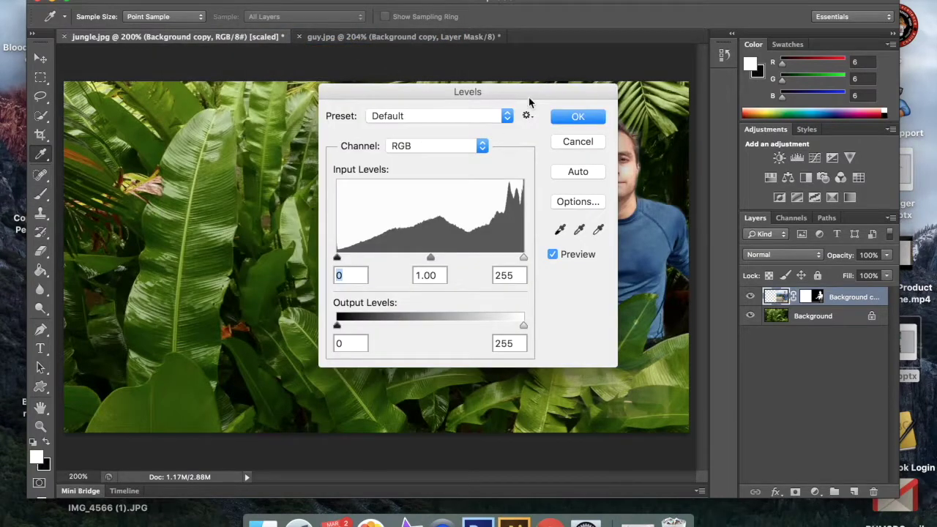
{"action": "left_click_drag", "start_coordinate": [529, 96], "coordinate": [327, 81]}
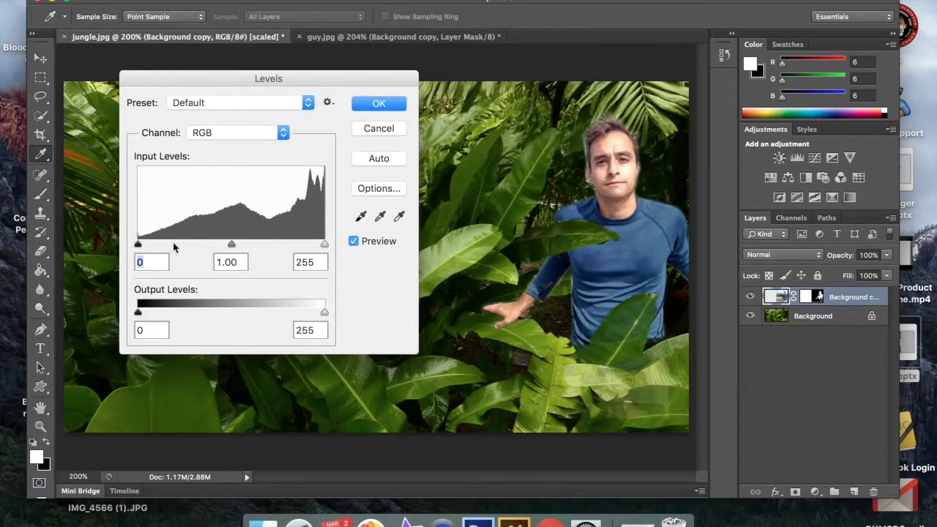
{"action": "left_click_drag", "start_coordinate": [139, 243], "coordinate": [144, 245]}
Step: Try shifting the black and white input levels of the Red channel
{"action": "left_click", "coordinate": [283, 133]}
{"action": "left_click", "coordinate": [276, 144]}
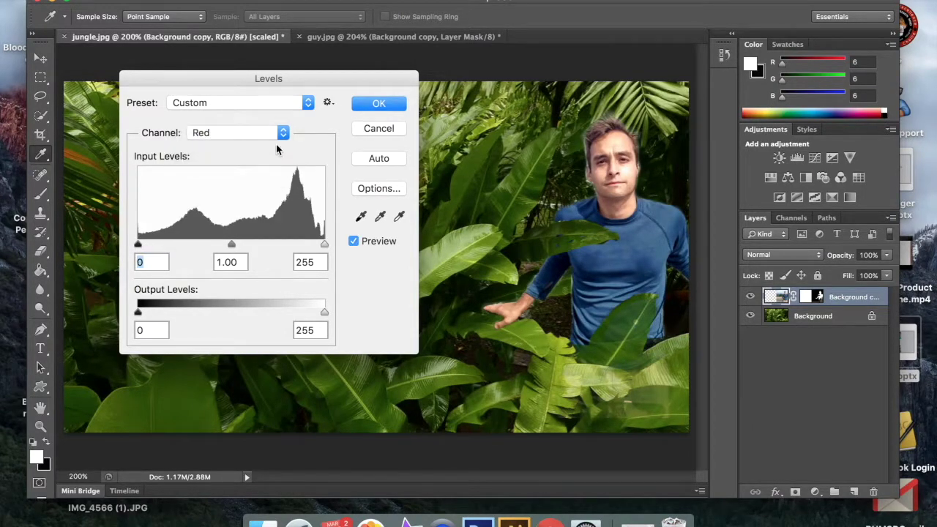
{"action": "mouse_move", "coordinate": [139, 244]}
{"action": "left_mouse_down"}
{"action": "mouse_move", "coordinate": [182, 245]}
{"action": "mouse_move", "coordinate": [141, 245]}
{"action": "left_mouse_up"}
{"action": "mouse_move", "coordinate": [320, 245]}
{"action": "left_mouse_down"}
{"action": "mouse_move", "coordinate": [298, 245]}
{"action": "mouse_move", "coordinate": [326, 245]}
{"action": "left_mouse_up"}
Step: Set the Green channel's input levels to 17 for black and 226 for white
{"action": "left_click", "coordinate": [284, 133]}
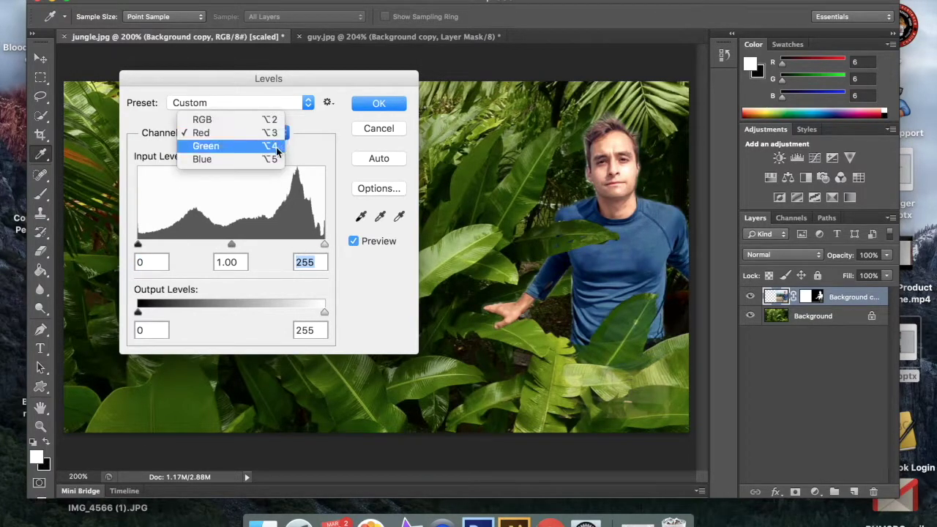
{"action": "left_click", "coordinate": [276, 148]}
{"action": "left_click_drag", "start_coordinate": [323, 245], "coordinate": [308, 246]}
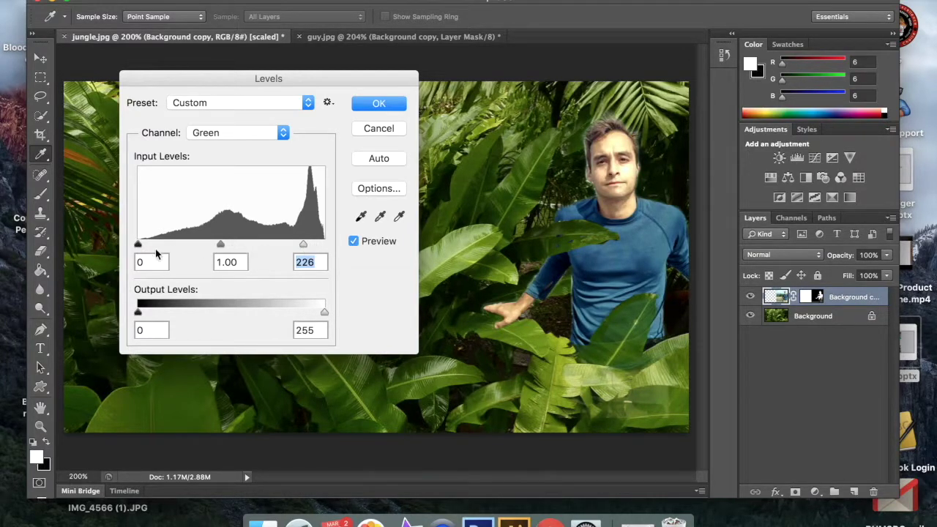
{"action": "left_click_drag", "start_coordinate": [138, 247], "coordinate": [150, 244]}
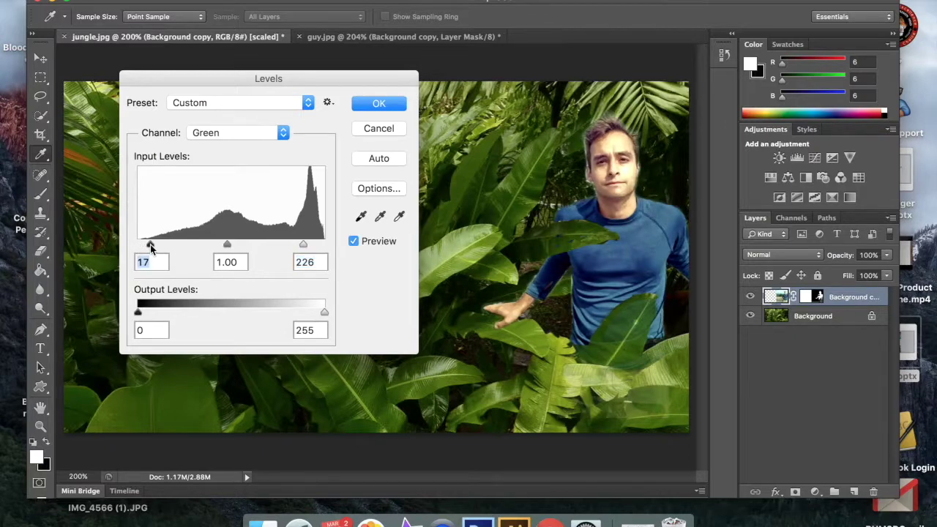
Step: Set the Blue channel's black input level to 32 and apply the Levels adjustment
{"action": "left_click", "coordinate": [274, 132]}
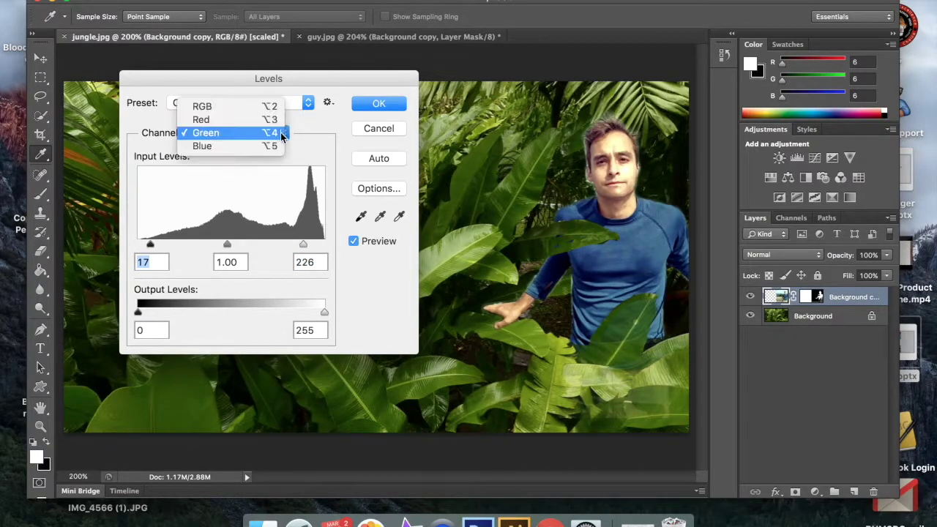
{"action": "left_click", "coordinate": [276, 148]}
{"action": "mouse_move", "coordinate": [326, 243]}
{"action": "left_mouse_down"}
{"action": "mouse_move", "coordinate": [281, 238]}
{"action": "mouse_move", "coordinate": [342, 243]}
{"action": "left_mouse_up"}
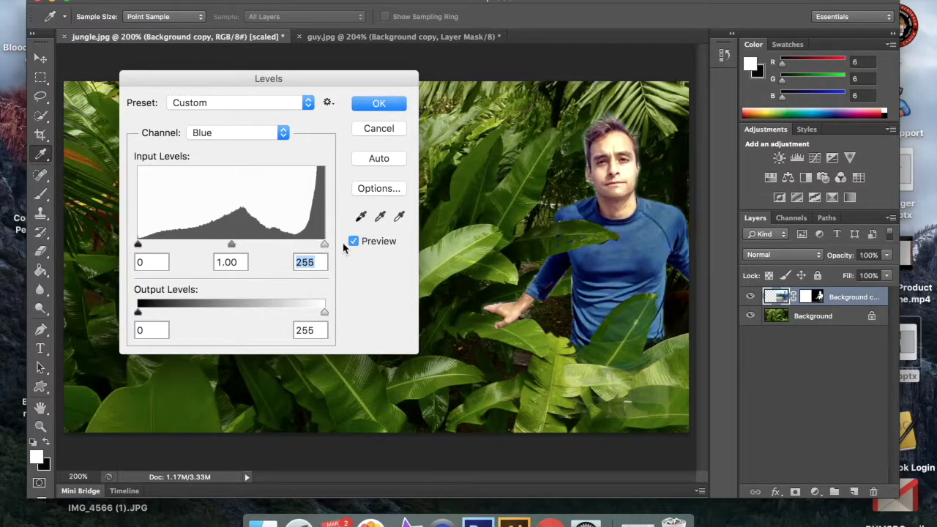
{"action": "left_click_drag", "start_coordinate": [139, 245], "coordinate": [161, 244]}
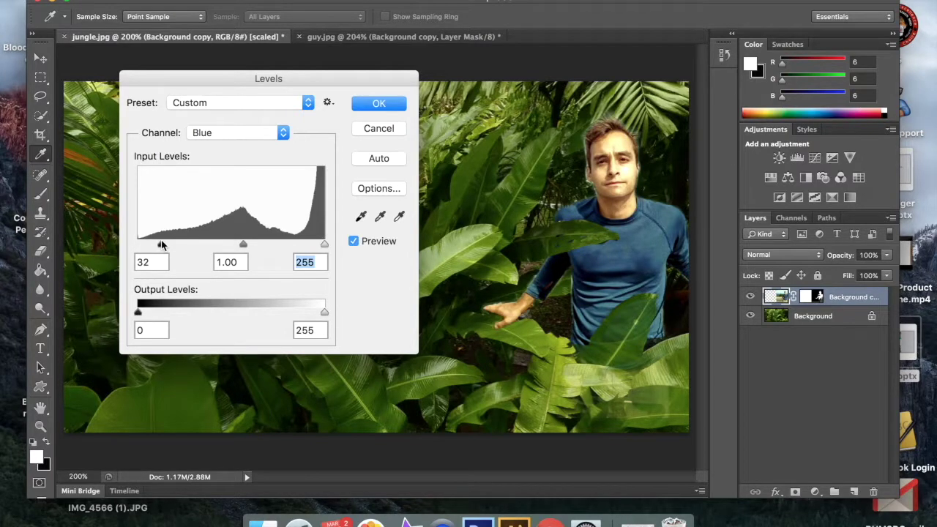
{"action": "left_click", "coordinate": [379, 103]}
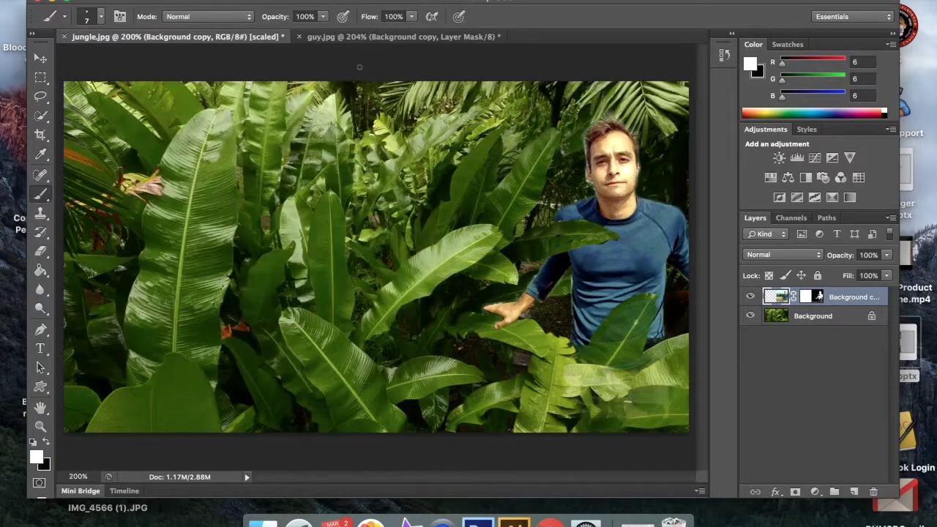
Step: Start a Curves adjustment on the man's layer and lower the Red channel's midtones to input 155, output 137
{"action": "left_click", "coordinate": [178, 1]}
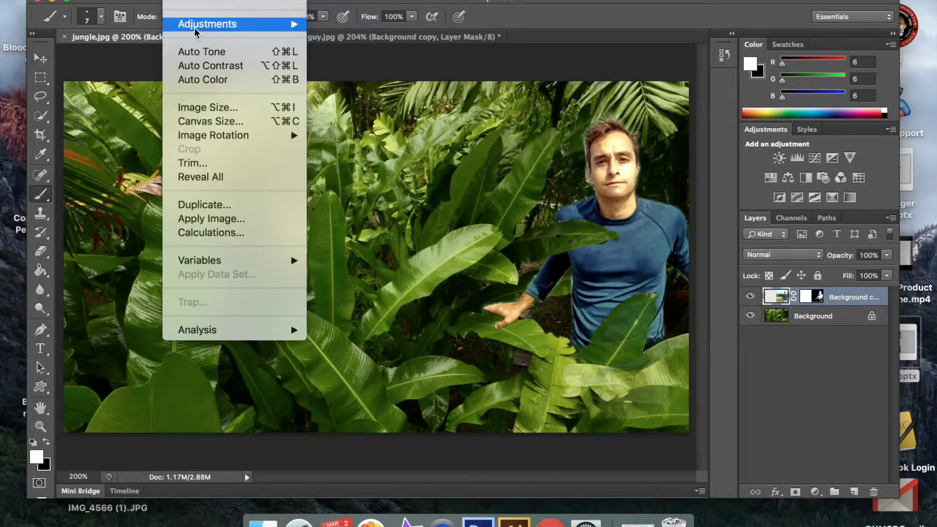
{"action": "mouse_move", "coordinate": [212, 26]}
{"action": "left_click", "coordinate": [341, 51]}
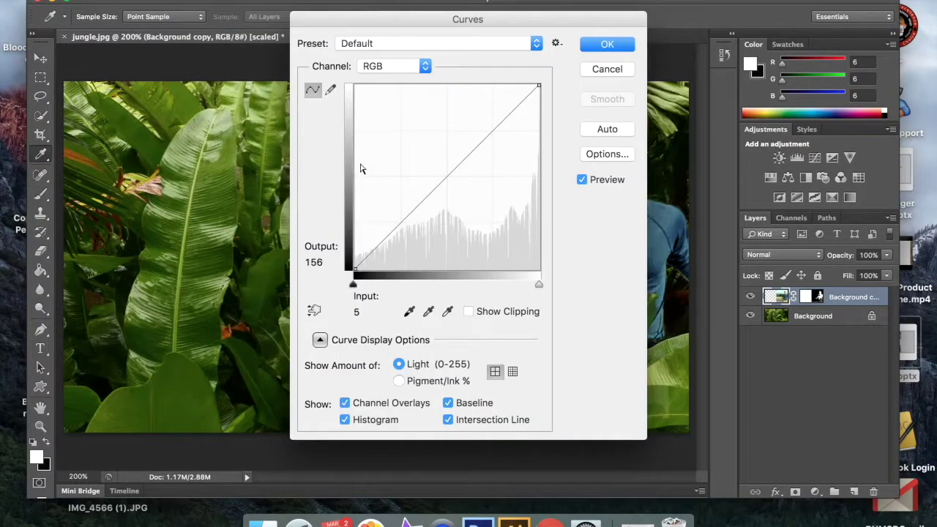
{"action": "left_click", "coordinate": [424, 65]}
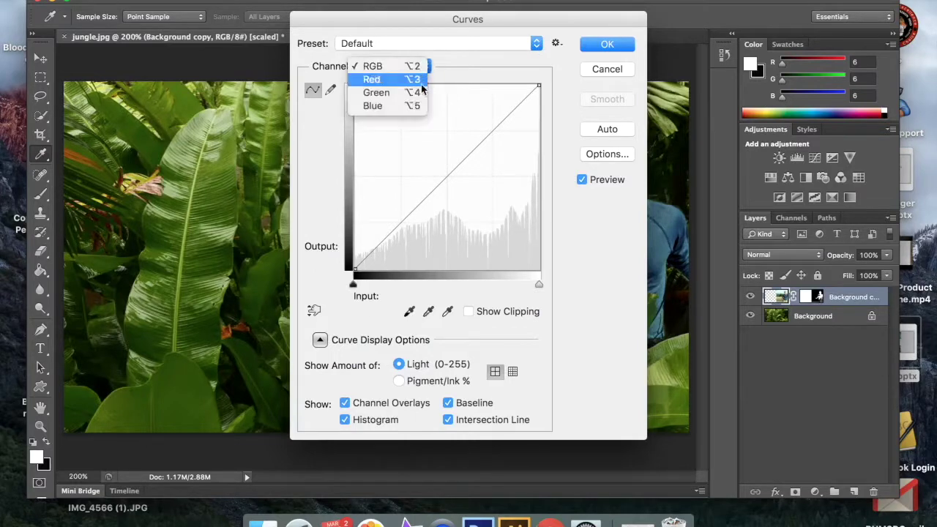
{"action": "left_click", "coordinate": [371, 79]}
{"action": "left_click_drag", "start_coordinate": [573, 19], "coordinate": [440, 7]}
{"action": "left_click_drag", "start_coordinate": [306, 167], "coordinate": [330, 155]}
Step: Adjust the Green channel's curve slightly just above its midpoint and apply the Curves adjustment
{"action": "left_click", "coordinate": [290, 51]}
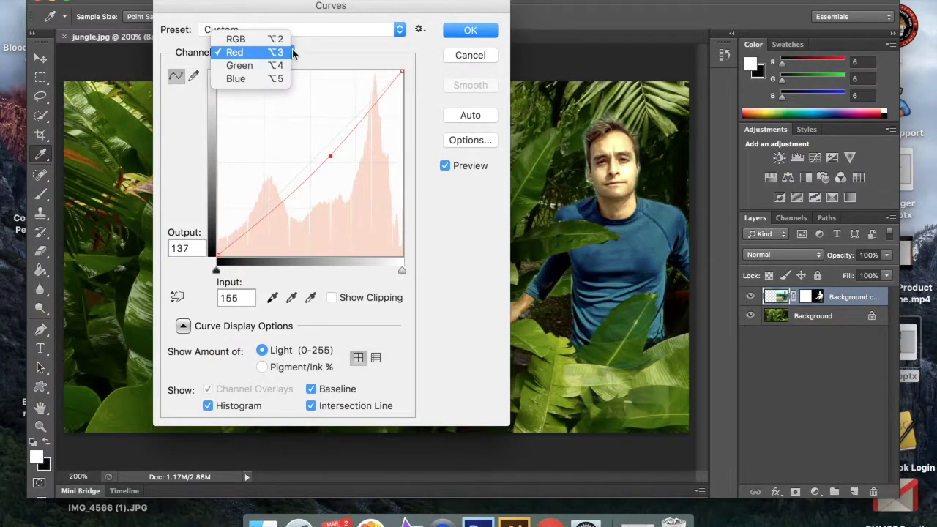
{"action": "left_click", "coordinate": [259, 65]}
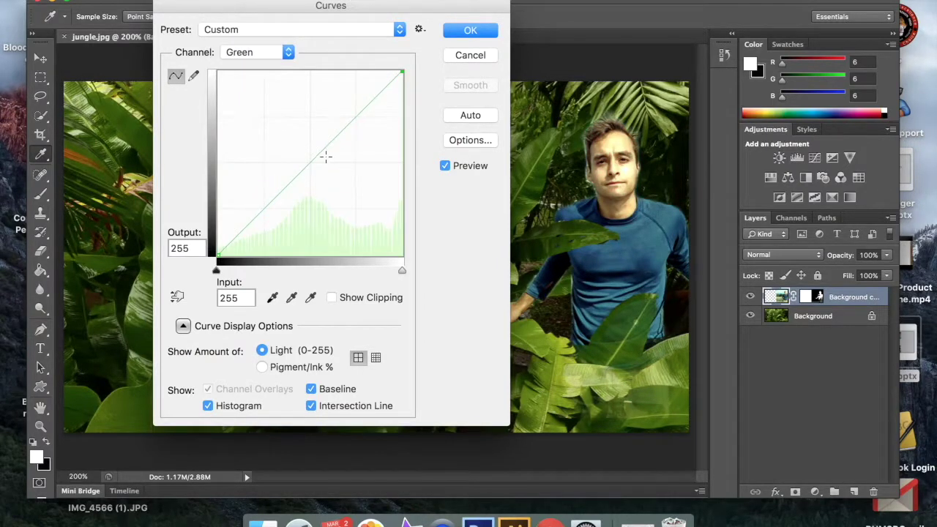
{"action": "mouse_move", "coordinate": [320, 152]}
{"action": "left_mouse_down"}
{"action": "mouse_move", "coordinate": [337, 166]}
{"action": "mouse_move", "coordinate": [322, 150]}
{"action": "left_mouse_up"}
{"action": "left_click", "coordinate": [470, 30]}
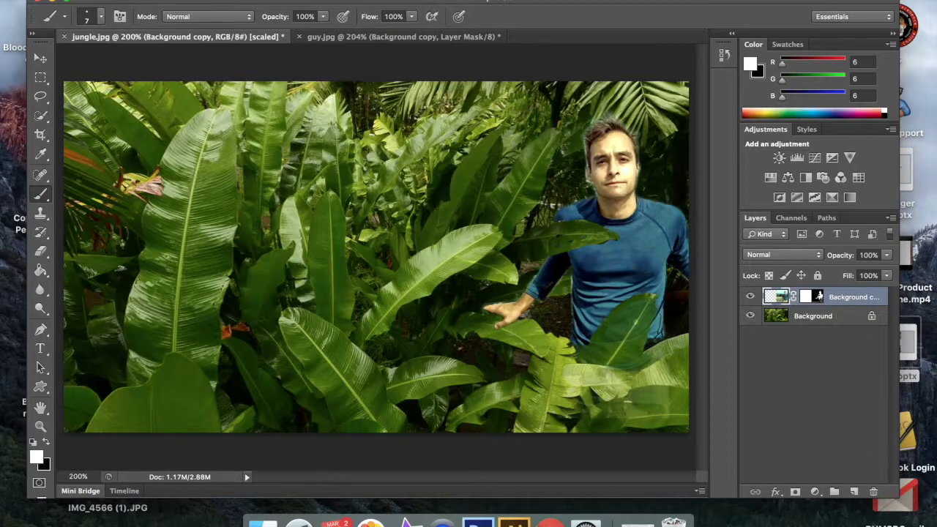
Step: Sample a dark green from the leaf near the man's arm and check the Brush tool's size and hardness
{"action": "left_click", "coordinate": [504, 275], "text": "alt"}
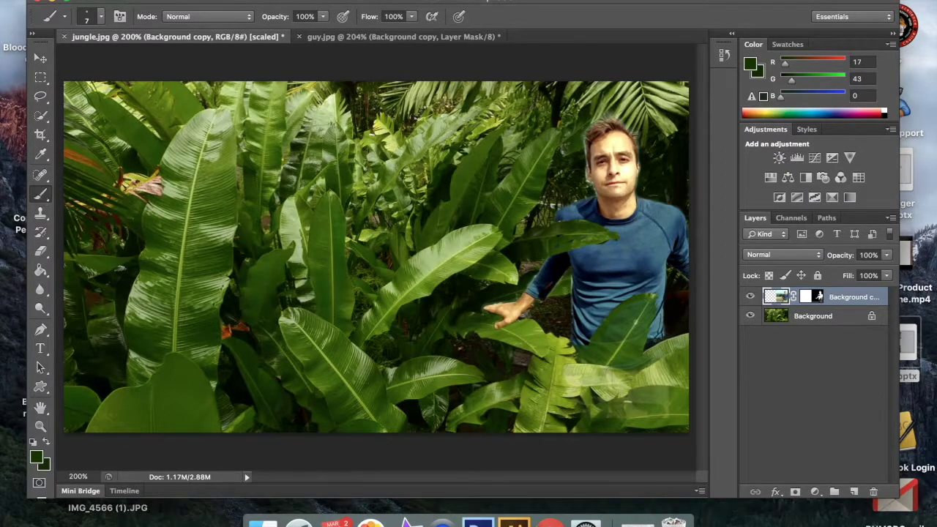
{"action": "left_click", "coordinate": [38, 196]}
{"action": "left_click", "coordinate": [99, 190]}
{"action": "right_click", "coordinate": [243, 185]}
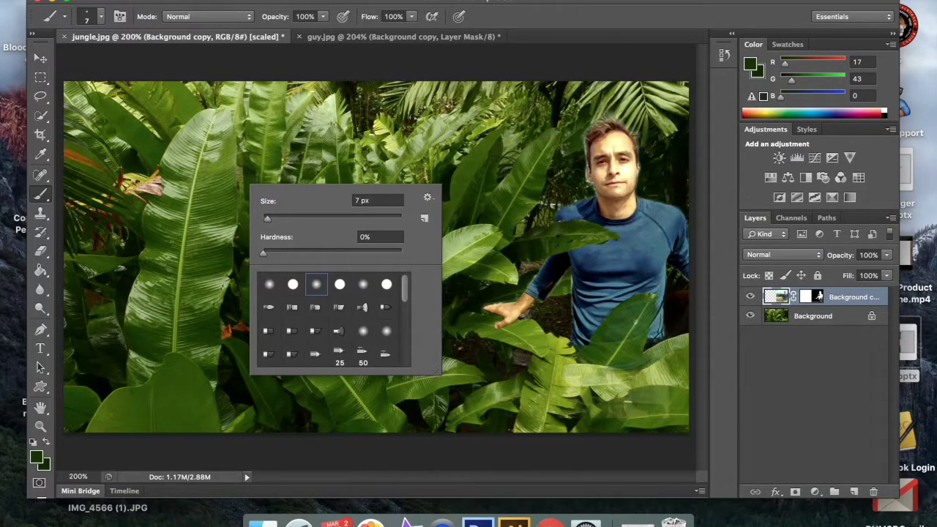
{"action": "key", "text": "Return"}
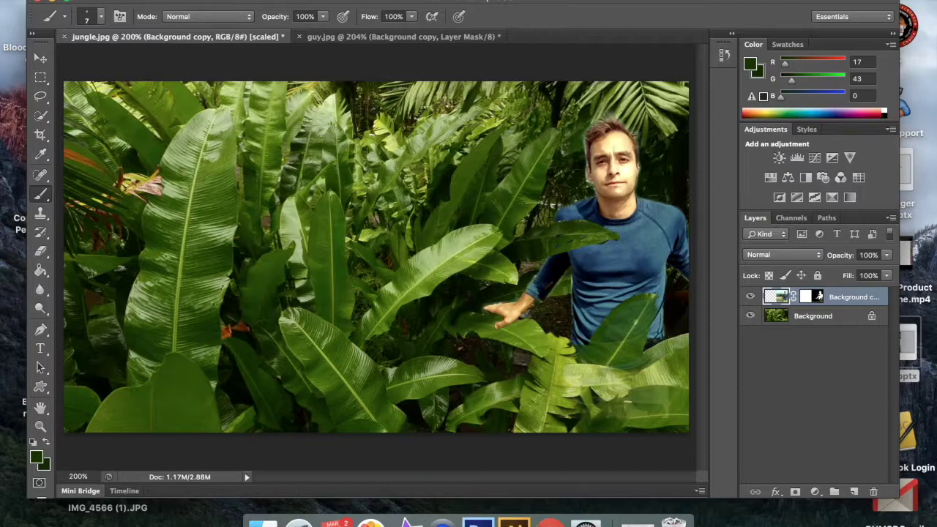
Step: Set the foreground colour to the very dark green #000d00 sampled from the shadow beside the man's hand
{"action": "left_click", "coordinate": [36, 456]}
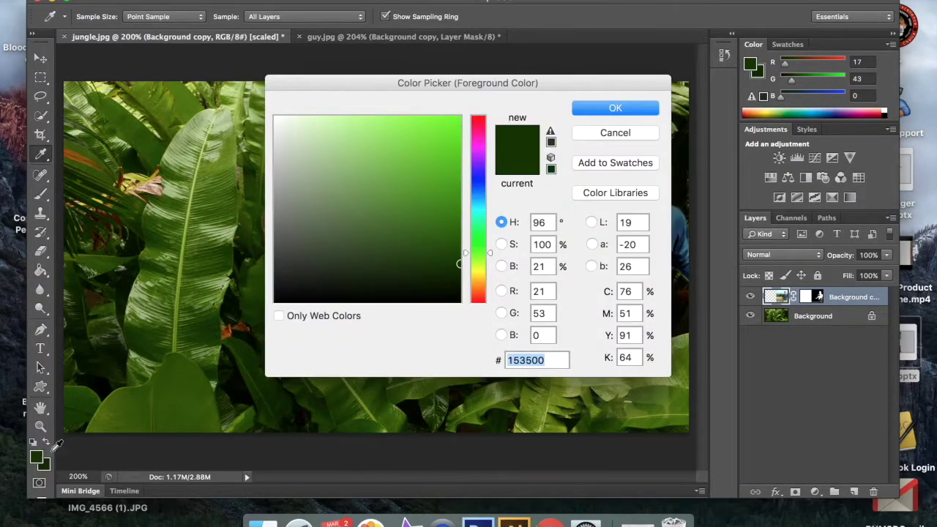
{"action": "left_click_drag", "start_coordinate": [553, 81], "coordinate": [318, 39]}
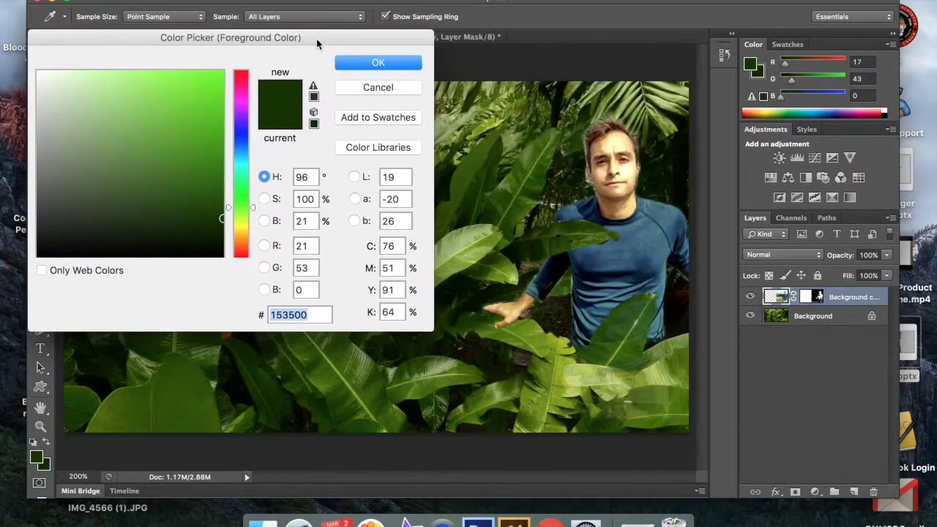
{"action": "left_click", "coordinate": [479, 318]}
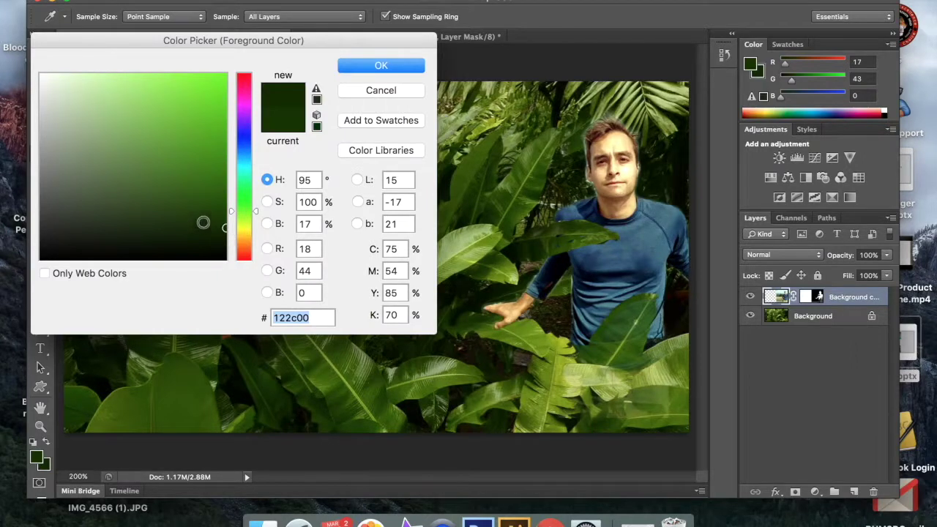
{"action": "left_click", "coordinate": [380, 67]}
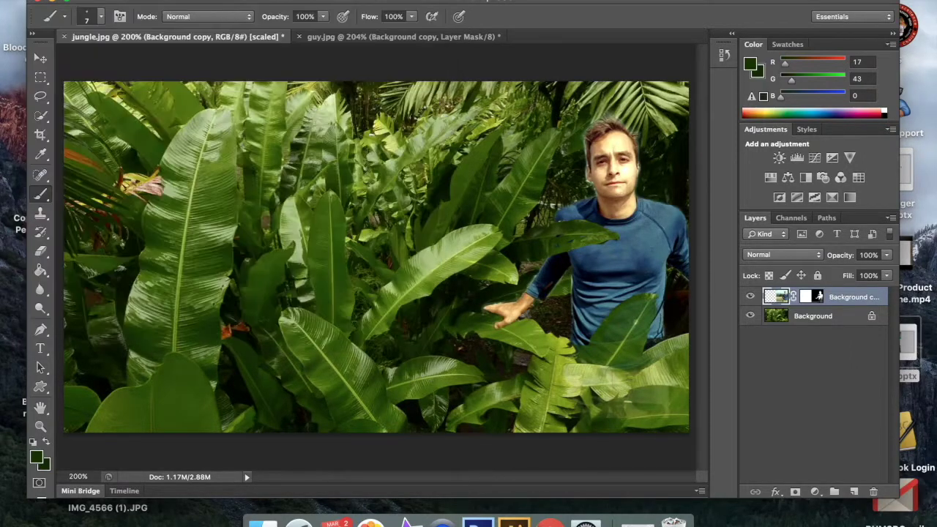
{"action": "left_click", "coordinate": [36, 457]}
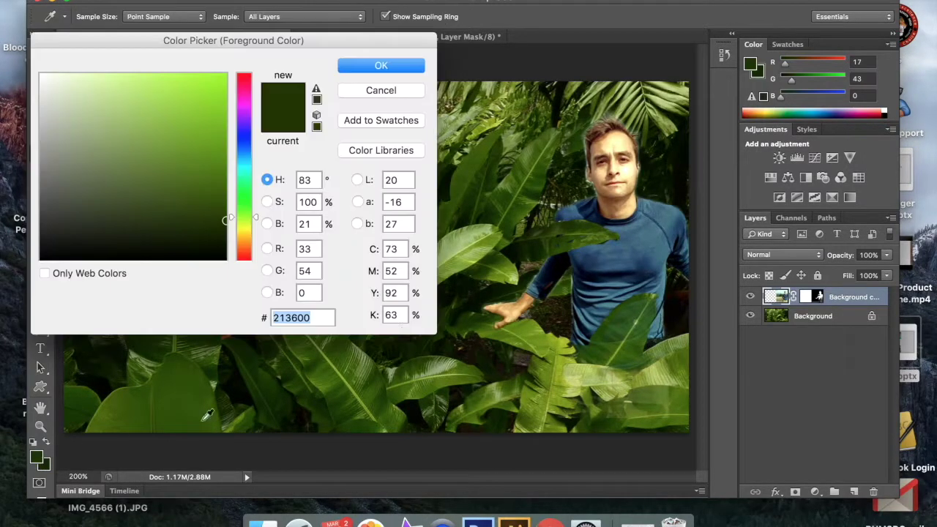
{"action": "left_click", "coordinate": [476, 300]}
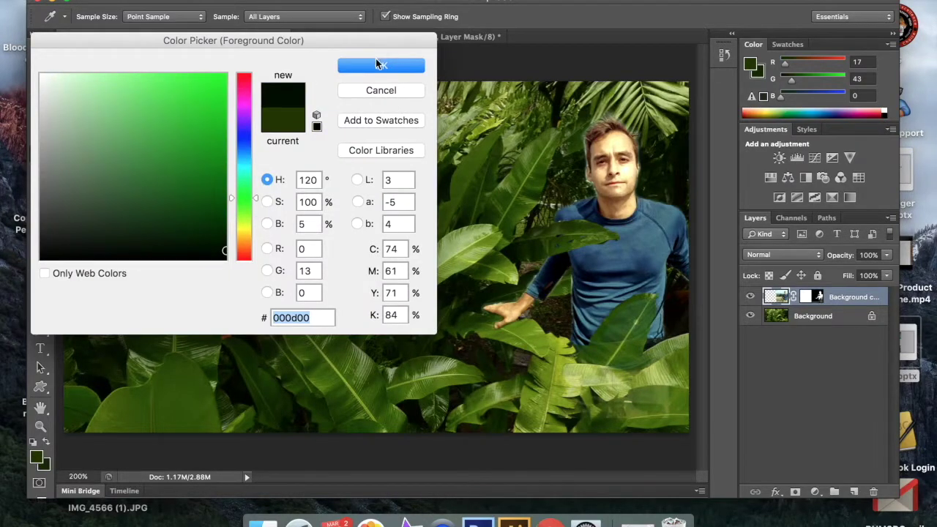
{"action": "left_click", "coordinate": [378, 66]}
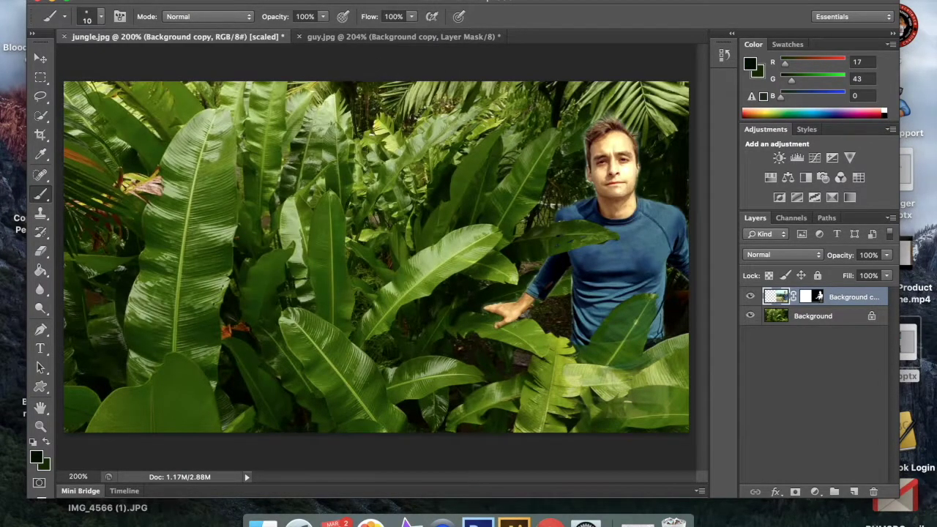
Step: Try painting a dark shadow on the leaf below the man's hand and step back in the history to before the strokes
{"action": "left_click", "coordinate": [777, 316]}
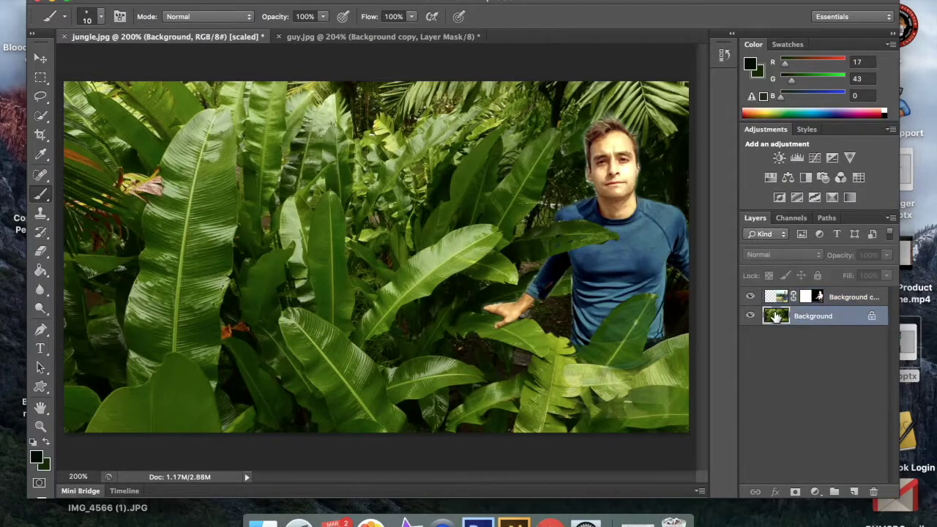
{"action": "left_click_drag", "start_coordinate": [516, 325], "coordinate": [503, 331]}
{"action": "left_click", "coordinate": [725, 55]}
{"action": "left_click", "coordinate": [628, 246]}
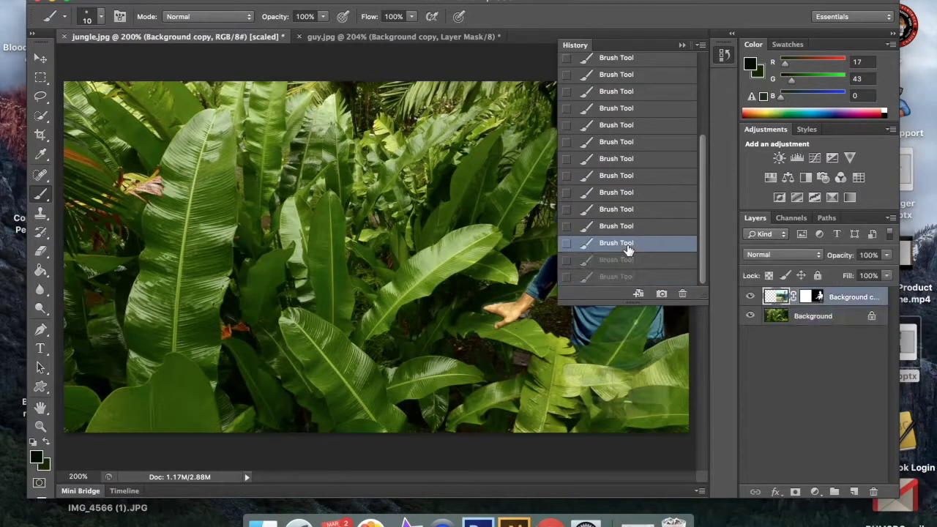
{"action": "left_click", "coordinate": [682, 45]}
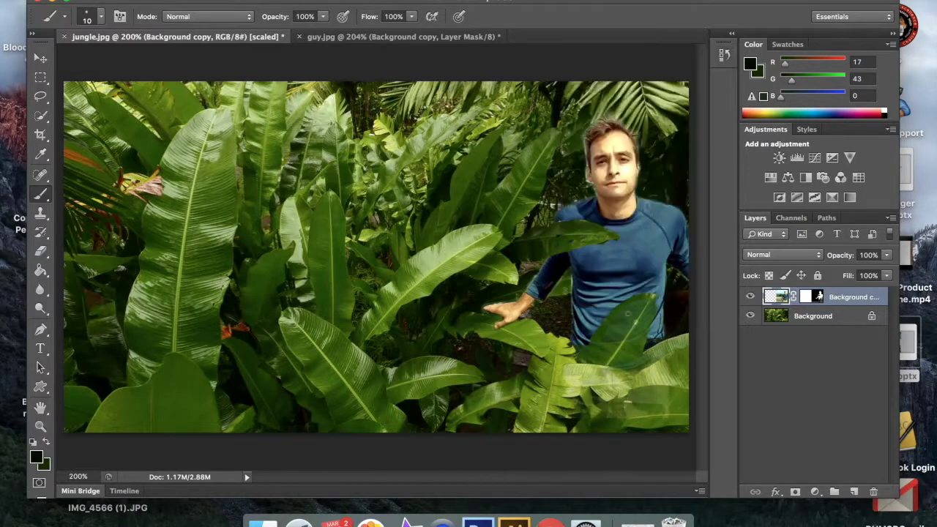
Step: Select the Background layer and set the foreground colour to dark green #153100 sampled from the leaf beside the man's hand
{"action": "left_click", "coordinate": [780, 317]}
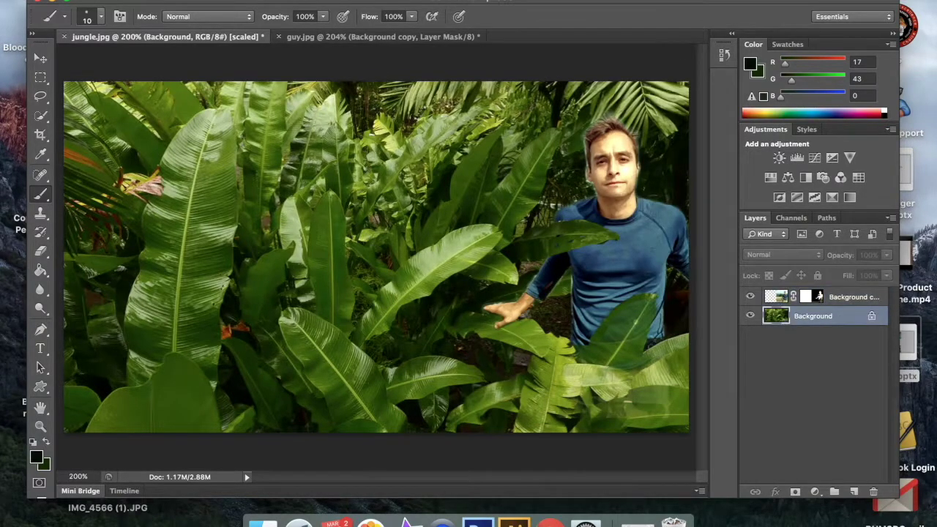
{"action": "left_click", "coordinate": [35, 457]}
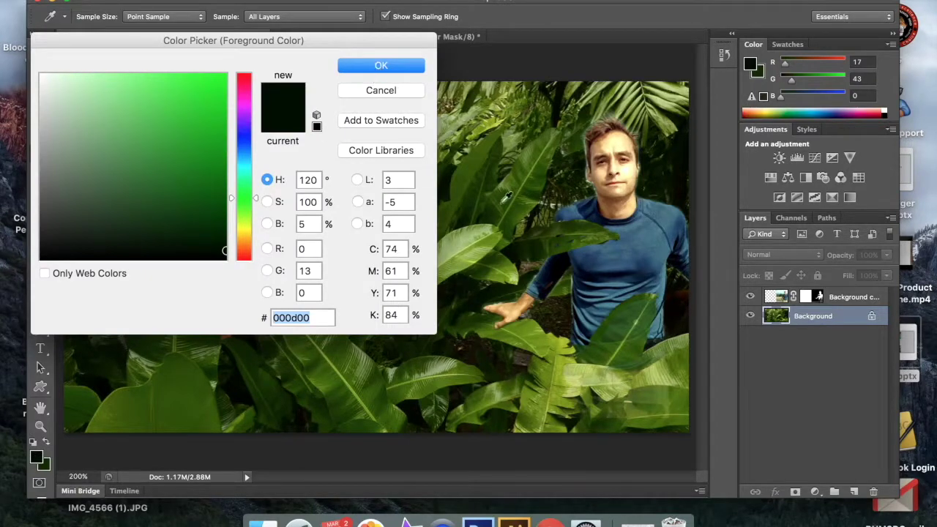
{"action": "left_click", "coordinate": [474, 315]}
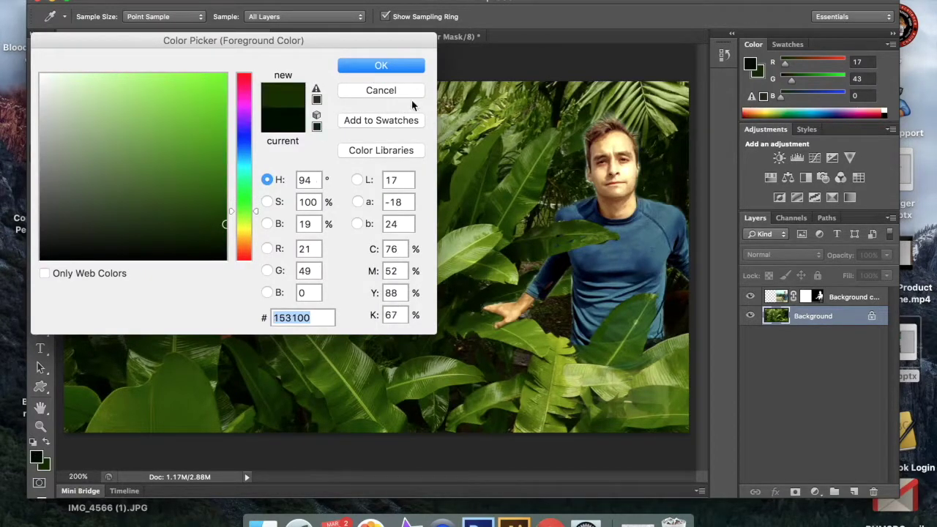
{"action": "left_click", "coordinate": [392, 65]}
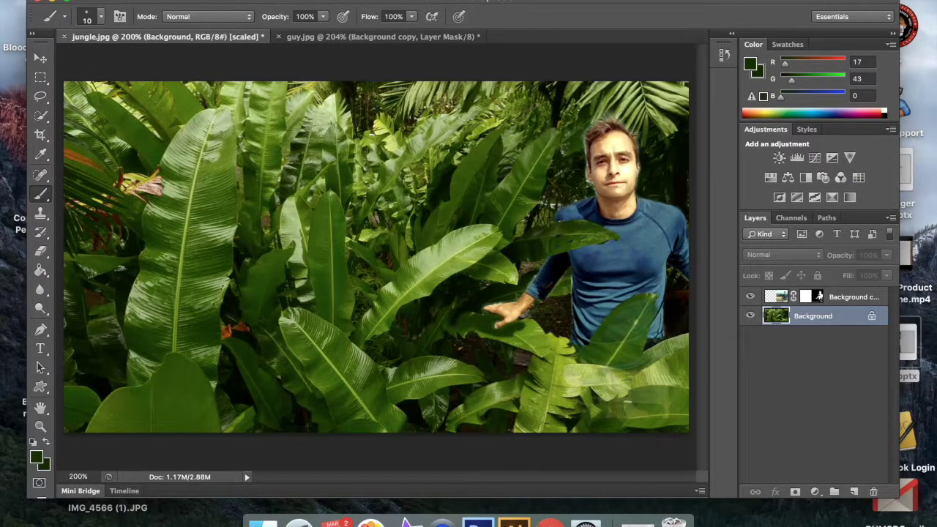
Step: Lower the brush opacity to 43% and set the foreground colour to green #699000 sampled from the leaf below the hand
{"action": "left_click", "coordinate": [324, 19]}
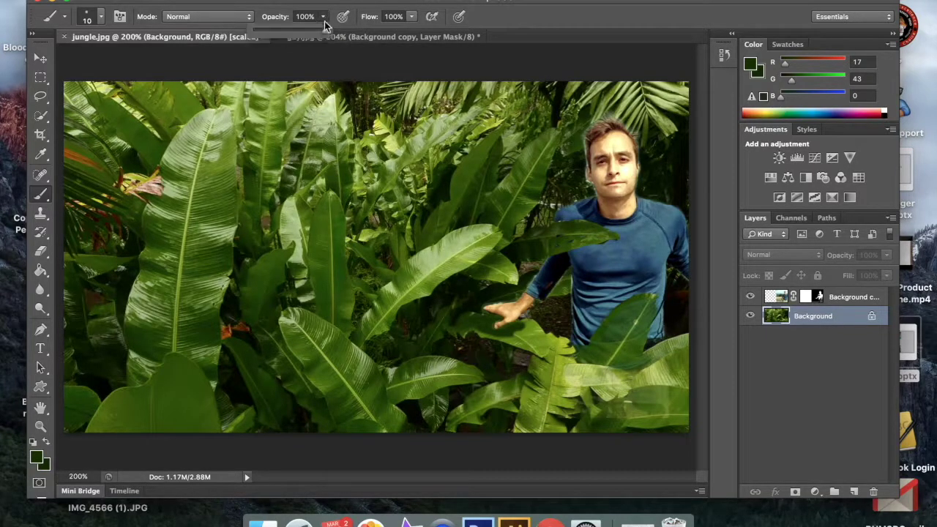
{"action": "left_click", "coordinate": [38, 458]}
{"action": "left_click", "coordinate": [532, 328]}
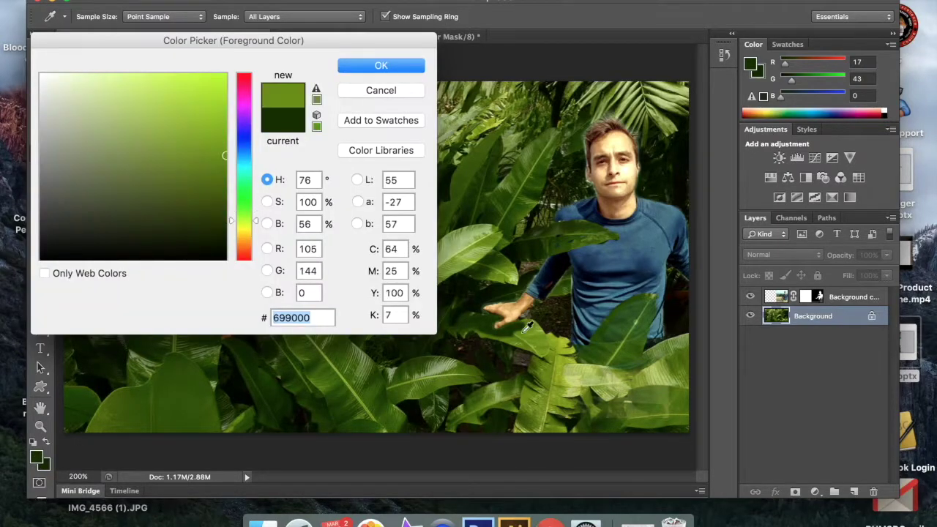
{"action": "left_click", "coordinate": [387, 67]}
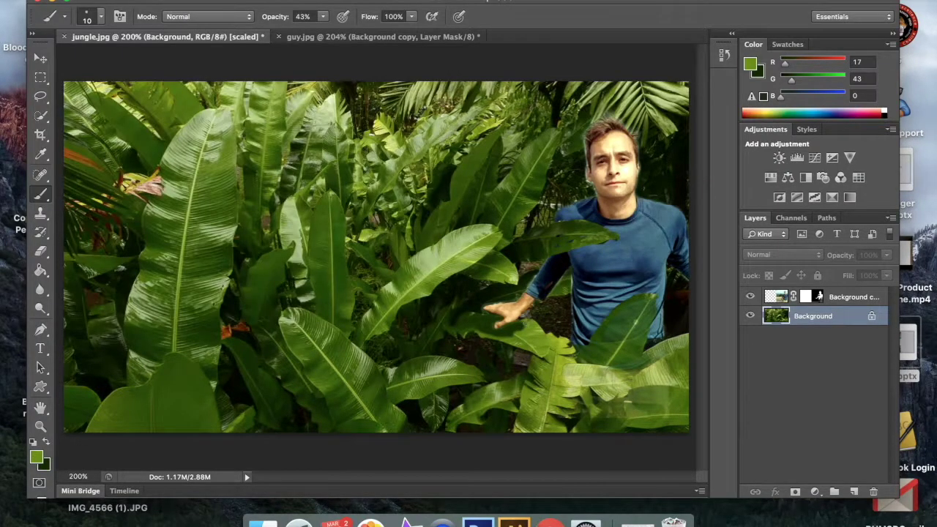